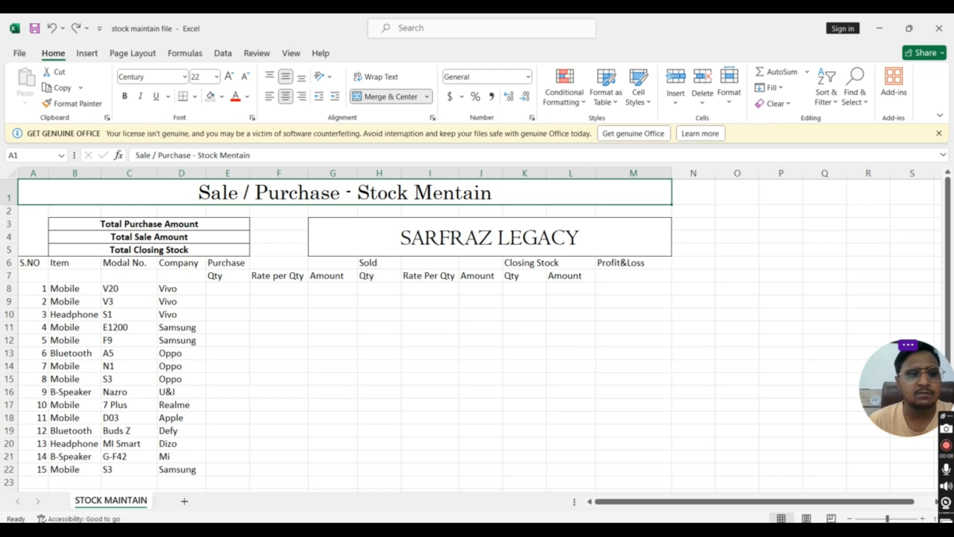
left_click(66, 289)
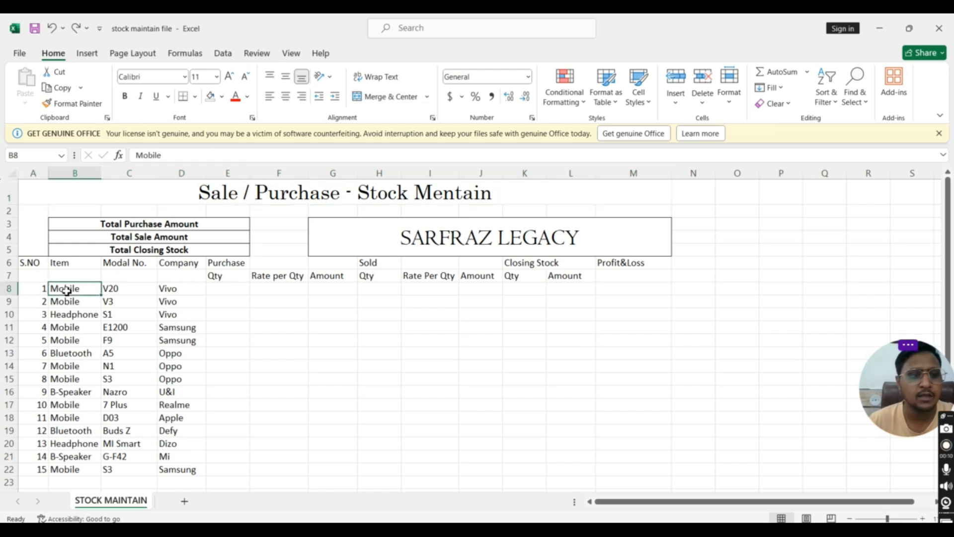
left_click(122, 291)
left_click(188, 290)
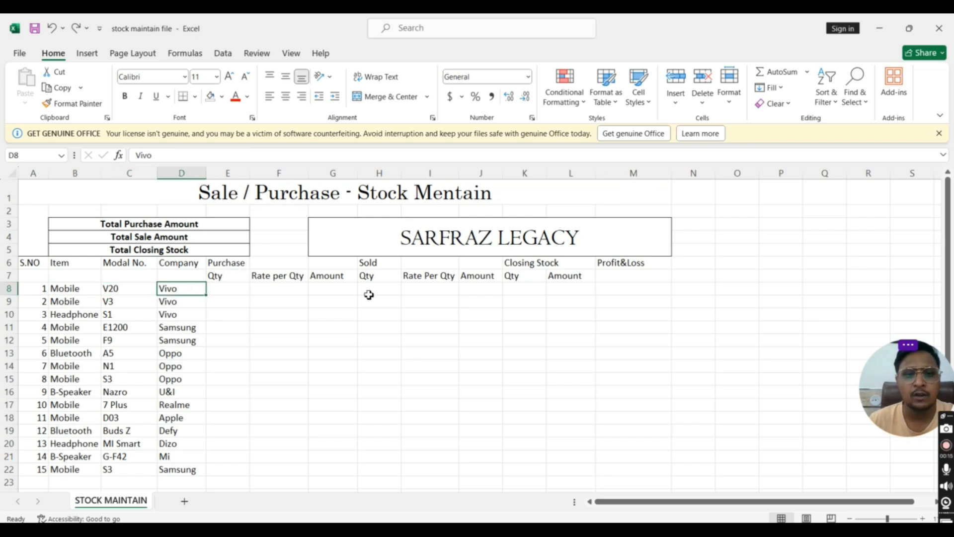
Fill the sheet title in row 1 with the dark blue-gray theme color
left_click(304, 200)
left_click(222, 97)
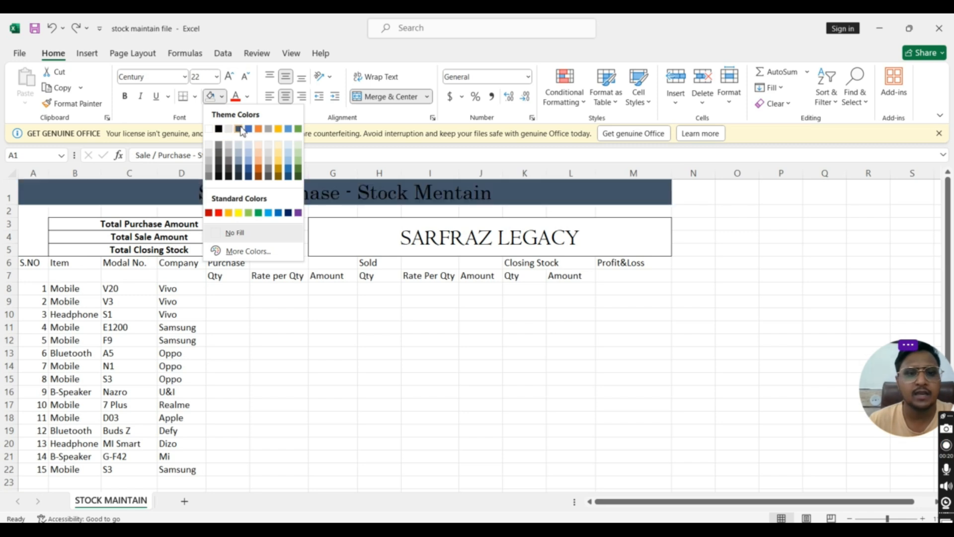
left_click(239, 129)
Change the sheet title's font to Cooper Black
left_click(184, 77)
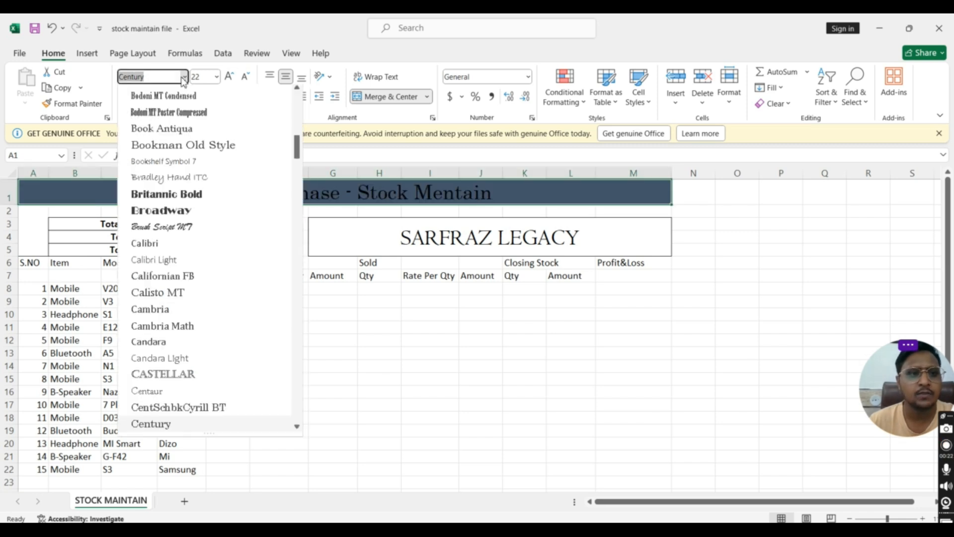
left_click(160, 78)
key("BackSpace")
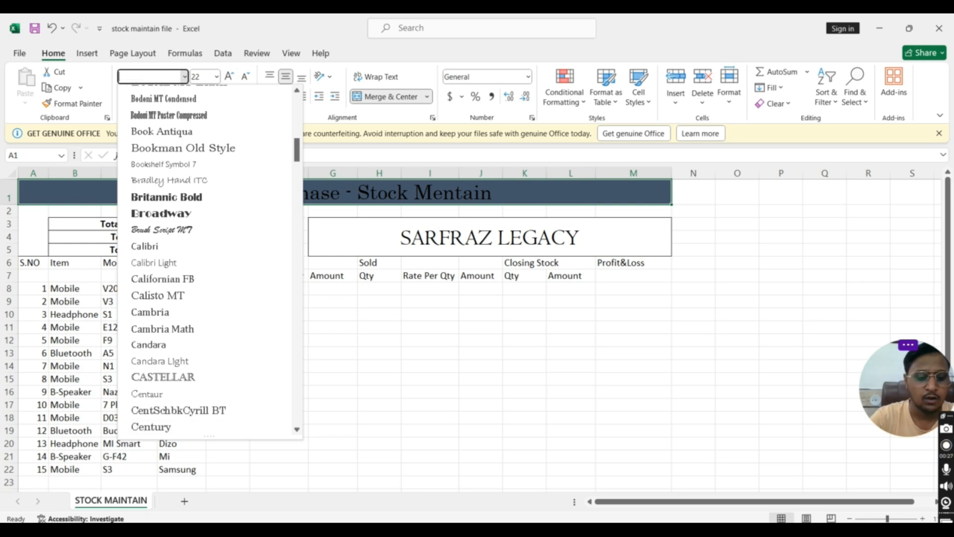
type("Cooper Black")
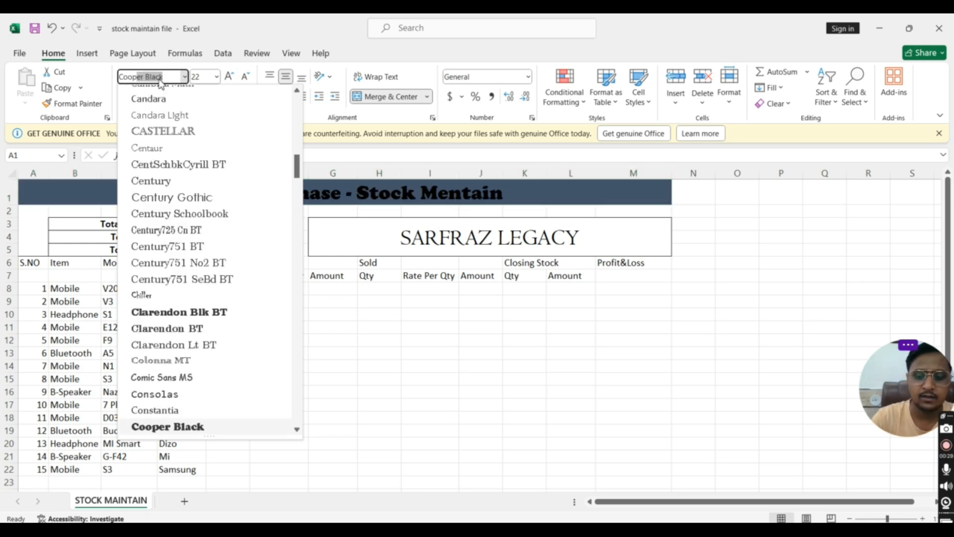
key("Return")
left_click(233, 237)
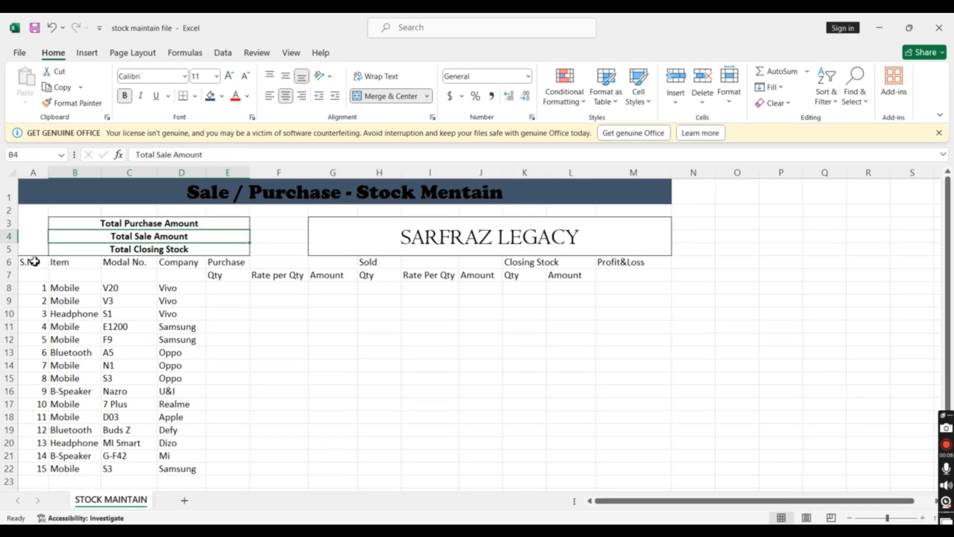
Merge and center the S.NO, Item, Modal No. and Company headers separately across rows 6 and 7
left_click_drag(32, 261, 38, 274)
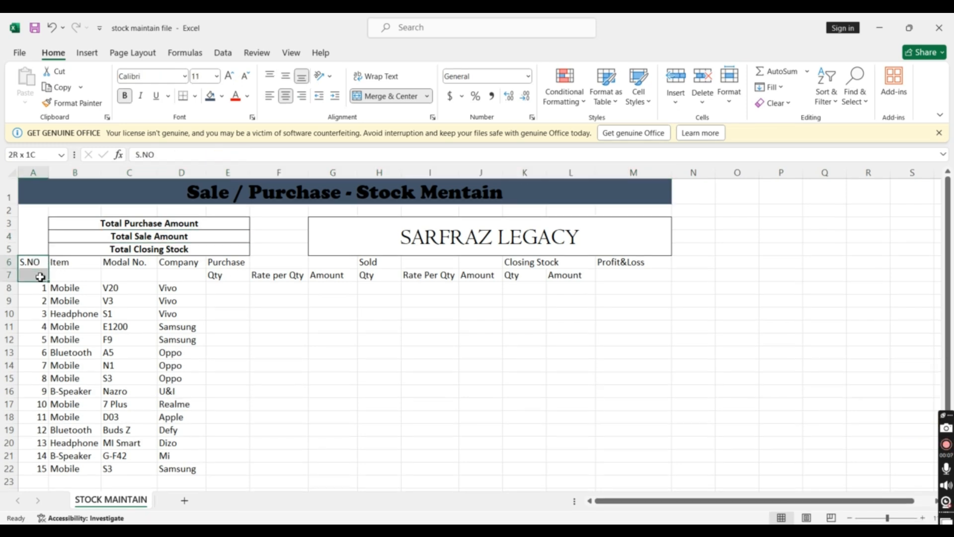
left_click(373, 97)
left_click_drag(73, 264, 75, 276)
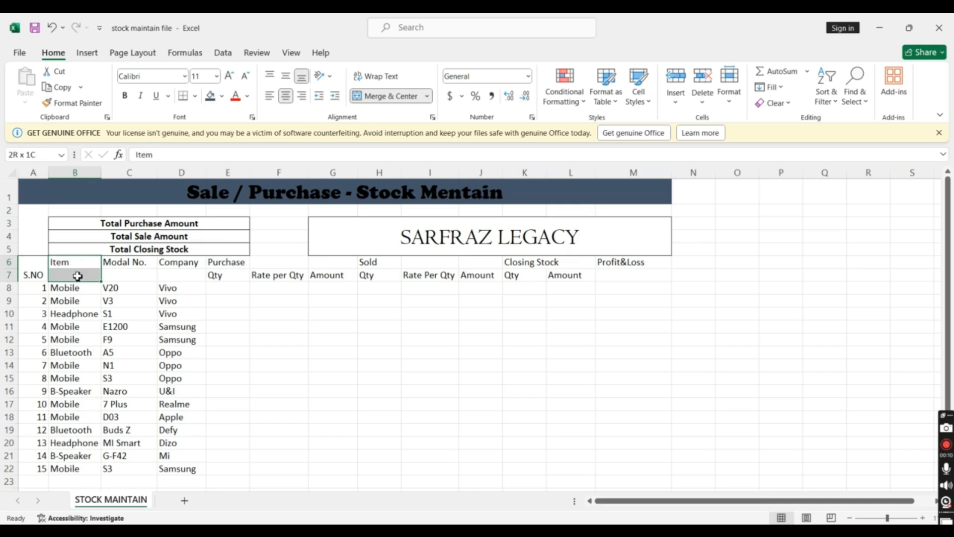
left_click(375, 97)
left_click_drag(138, 265, 141, 278)
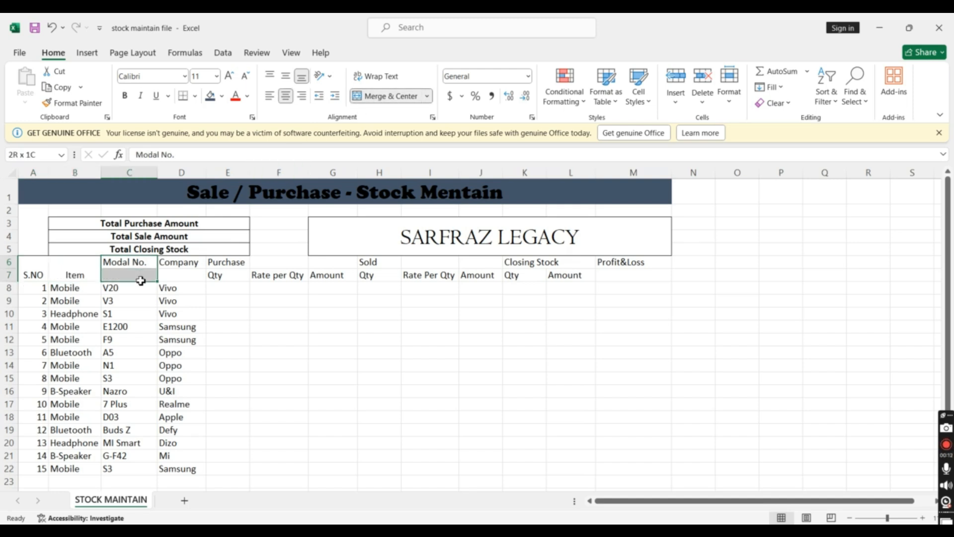
left_click(375, 96)
left_click(191, 263)
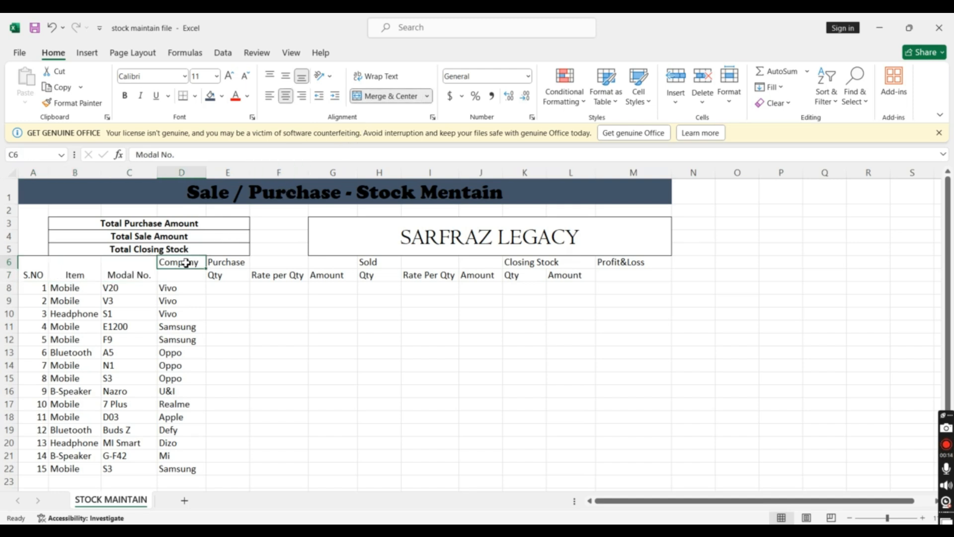
left_click(213, 287)
left_click_drag(178, 264, 180, 277)
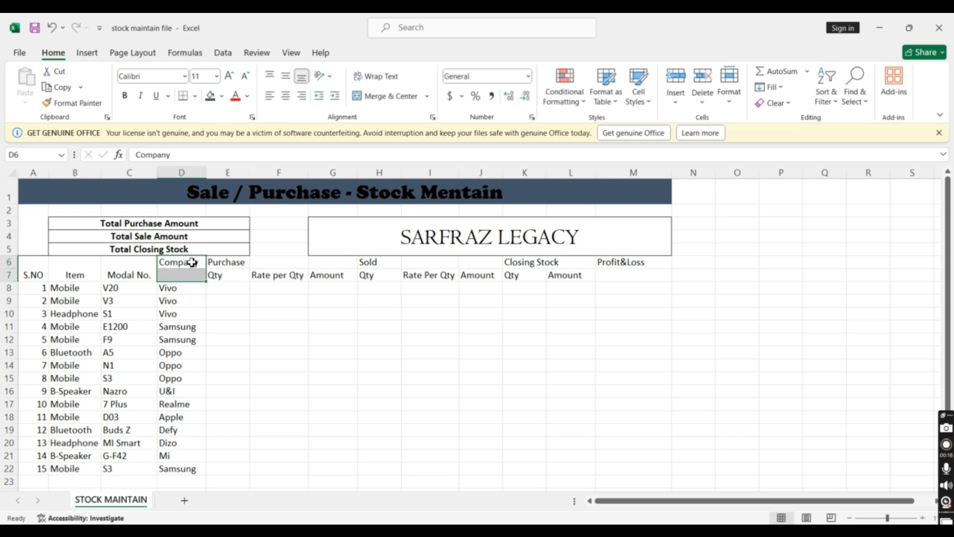
left_click(375, 97)
Middle-align the four merged headers from S.NO to Company vertically
left_click_drag(31, 275, 194, 275)
left_click(209, 313)
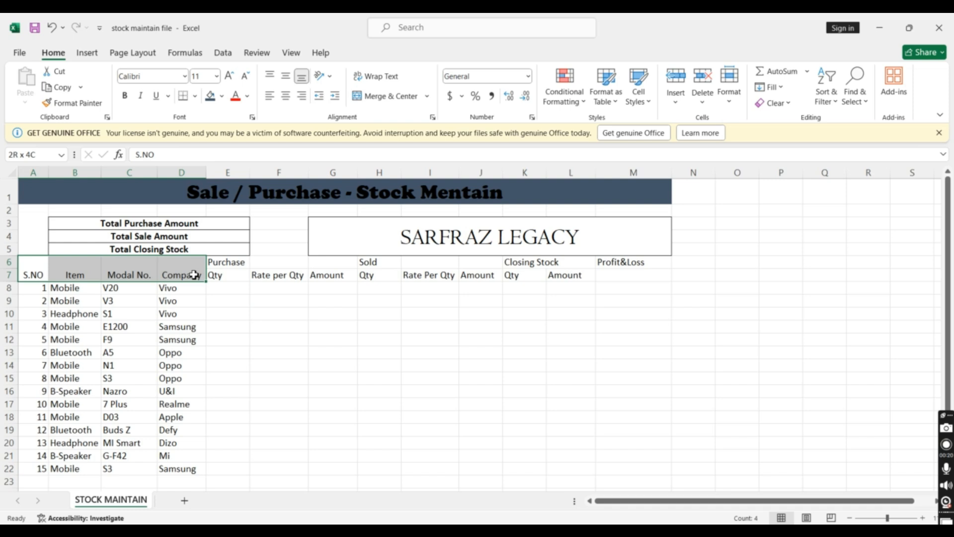
left_click(286, 76)
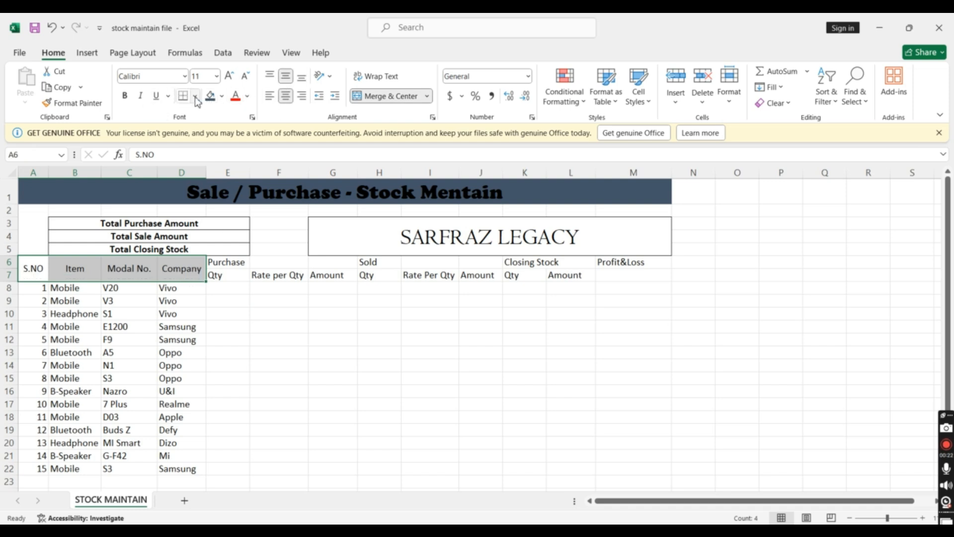
Apply All Borders to the whole two-row table header, A6:M7
left_click(195, 96)
left_click(216, 240)
left_click(265, 335)
left_click_drag(47, 270, 614, 273)
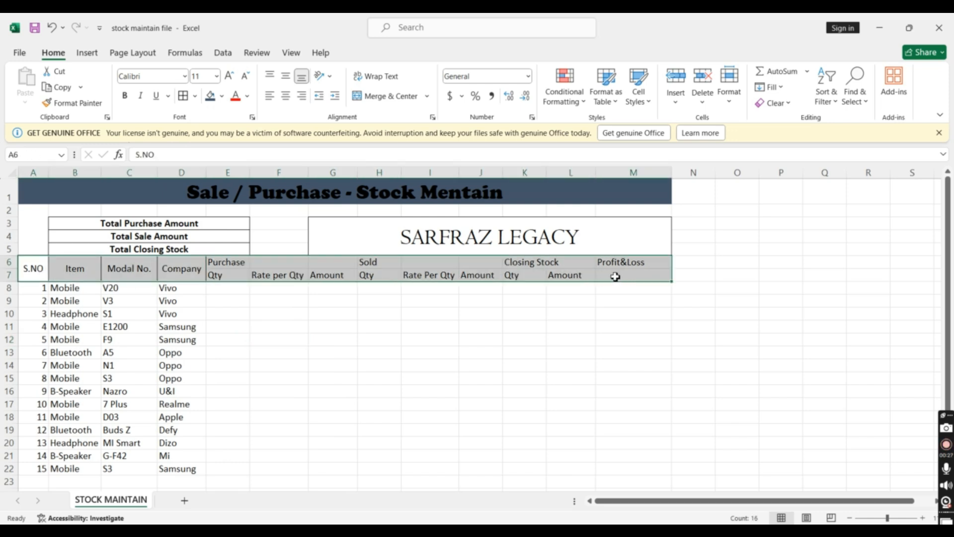
left_click(195, 96)
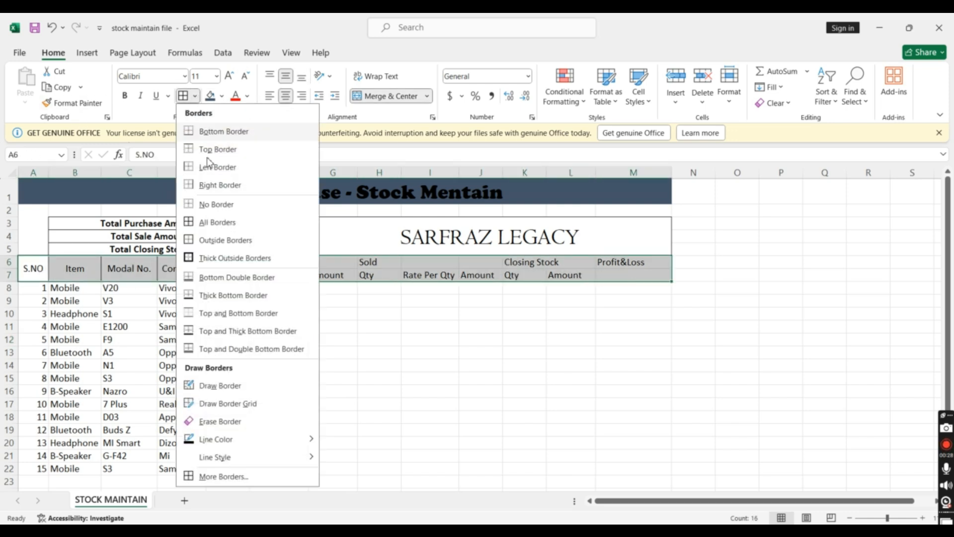
left_click(213, 222)
left_click(279, 311)
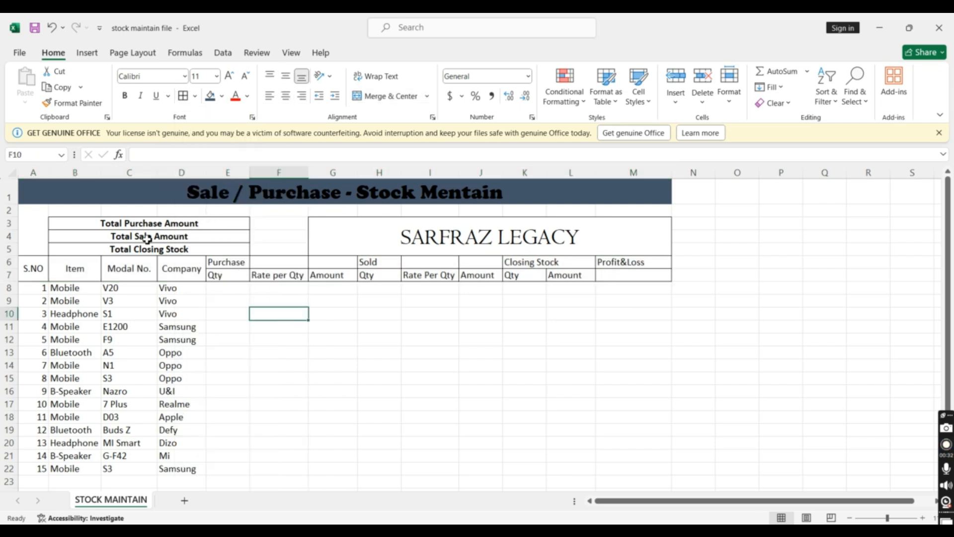
Fill the three total labels in B3:B5 and the company banner in G3 with the title's dark blue-gray
left_click_drag(110, 225, 115, 247)
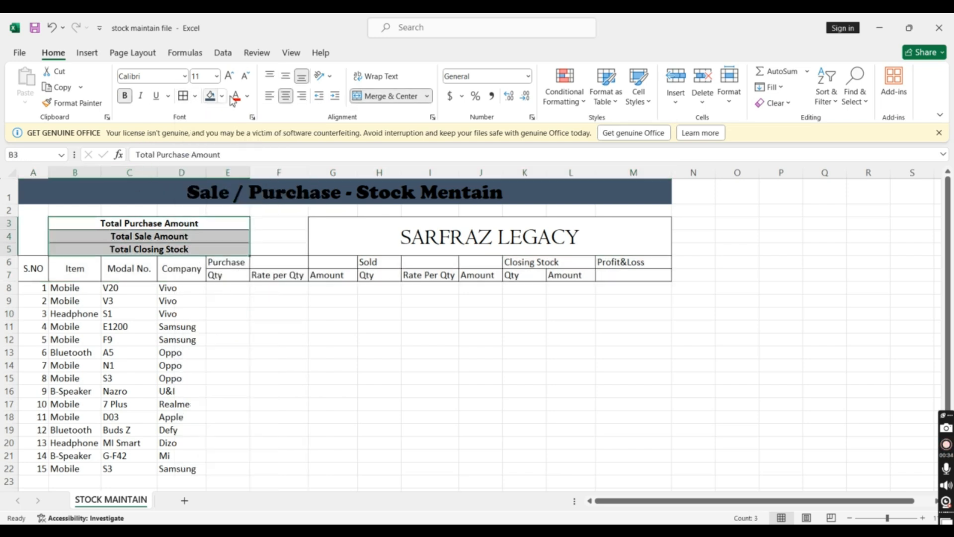
left_click(210, 96)
left_click(270, 311)
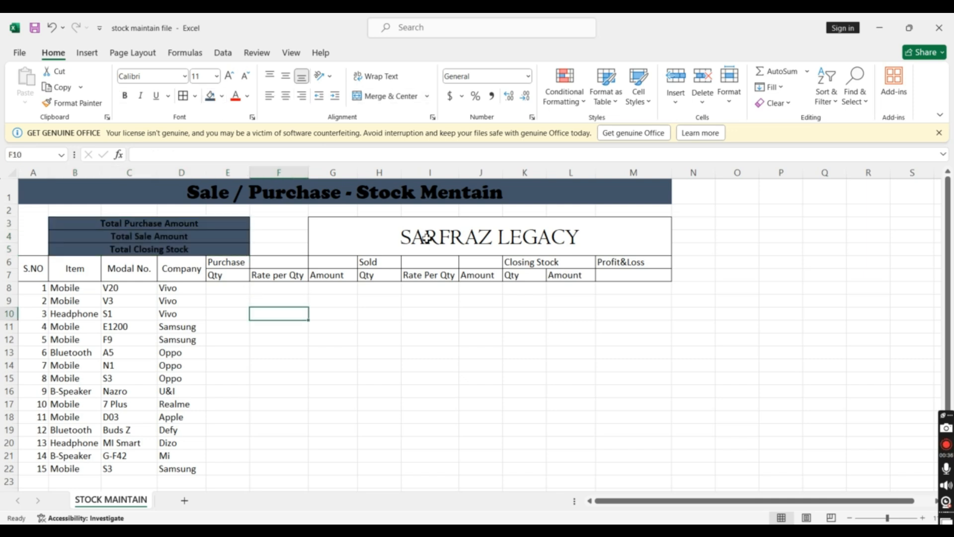
left_click(424, 237)
left_click(211, 95)
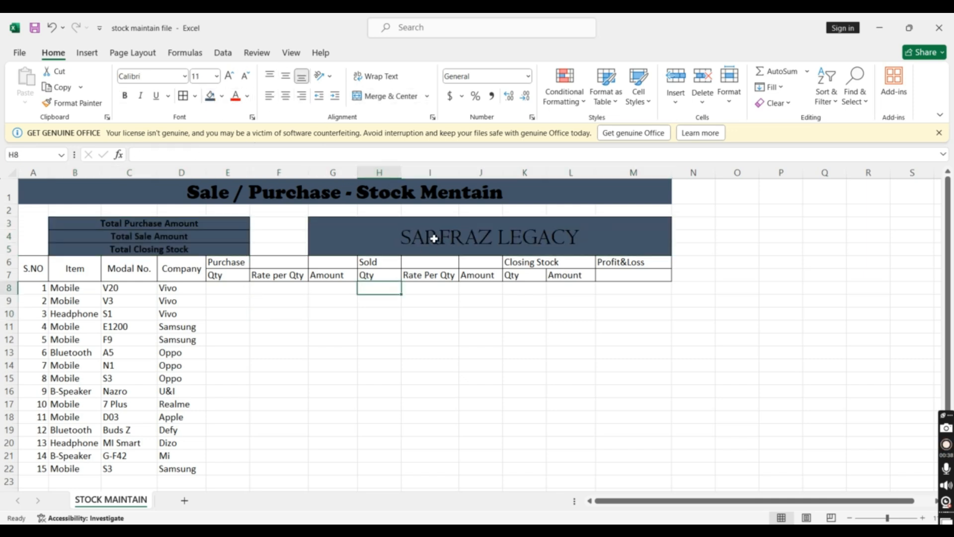
Set the font of the company banner in G3 to Cooper Black
left_click(172, 77)
type("Ca")
type("ooper Black")
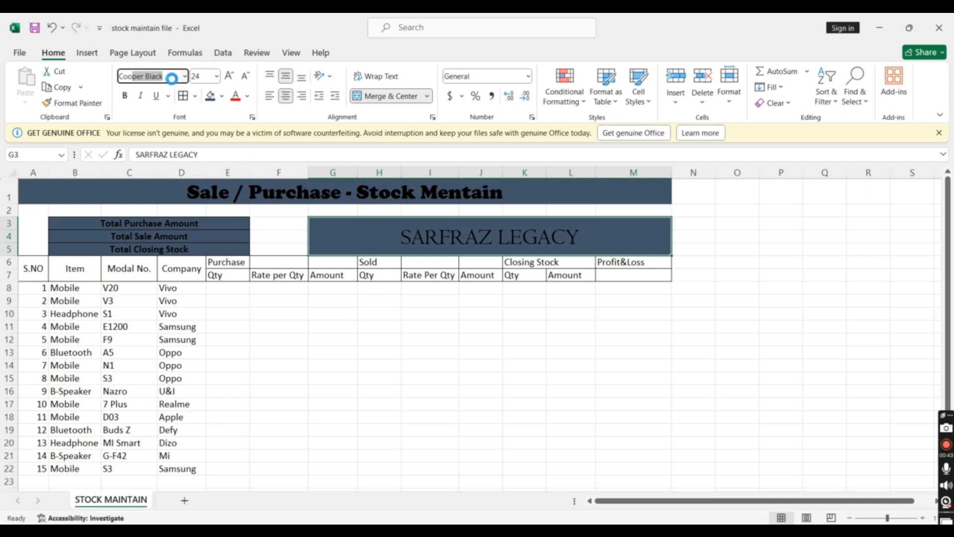
key("Return")
left_click_drag(378, 327, 332, 300)
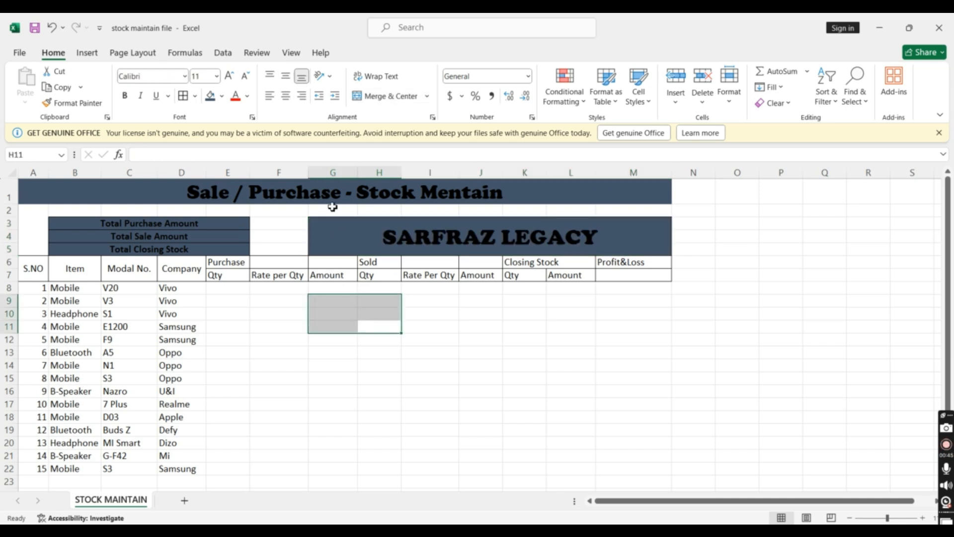
Change the sheet title's font color to white
left_click(333, 200)
left_click(247, 96)
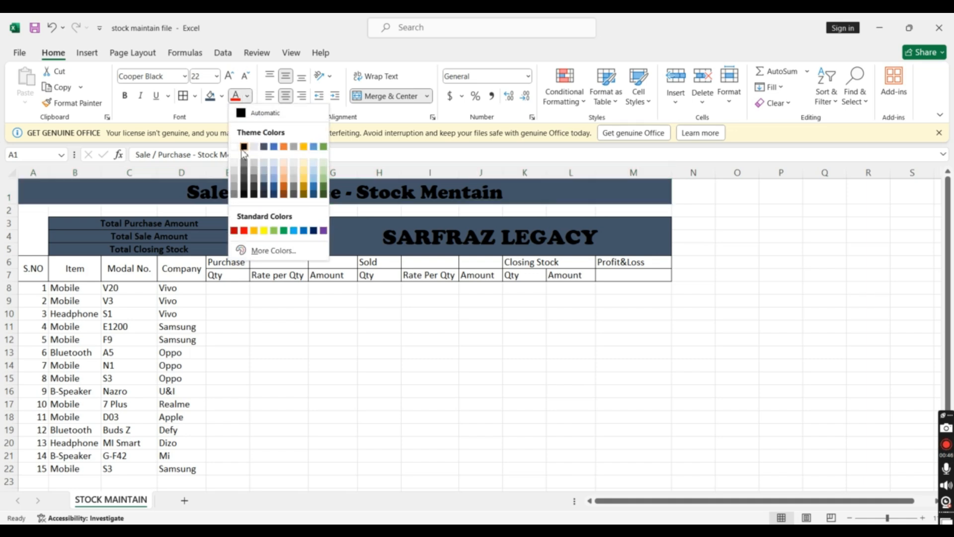
left_click(241, 145)
left_click(430, 238)
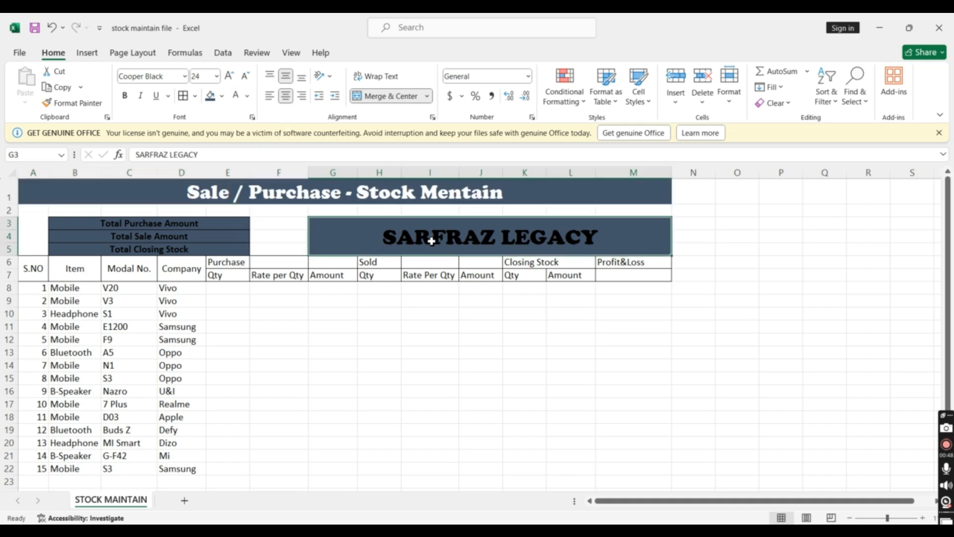
left_click(221, 96)
left_click(210, 130)
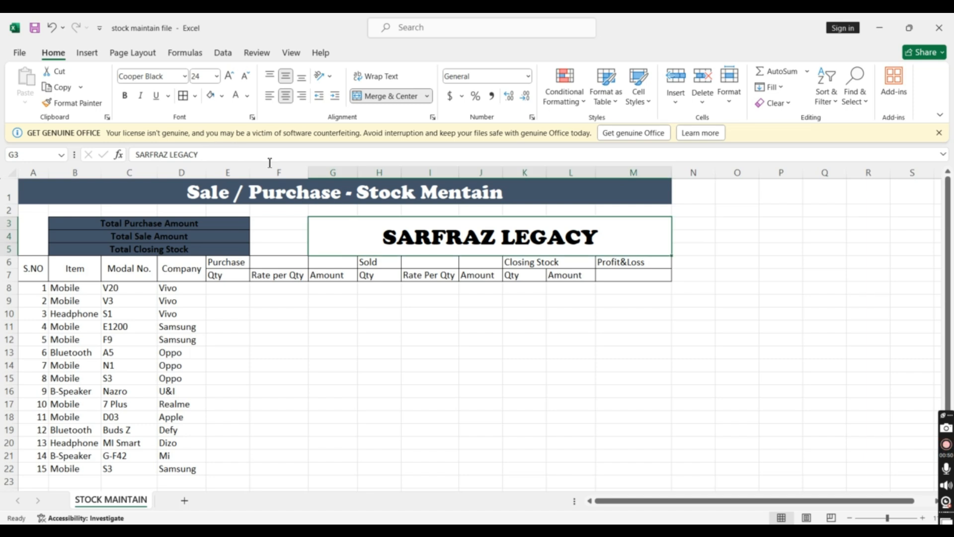
key("ctrl+z")
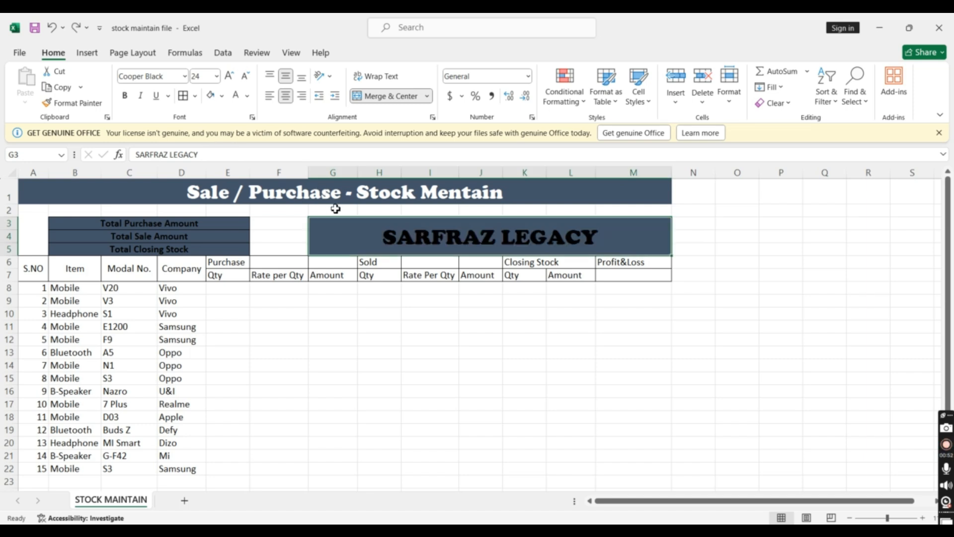
left_click(223, 97)
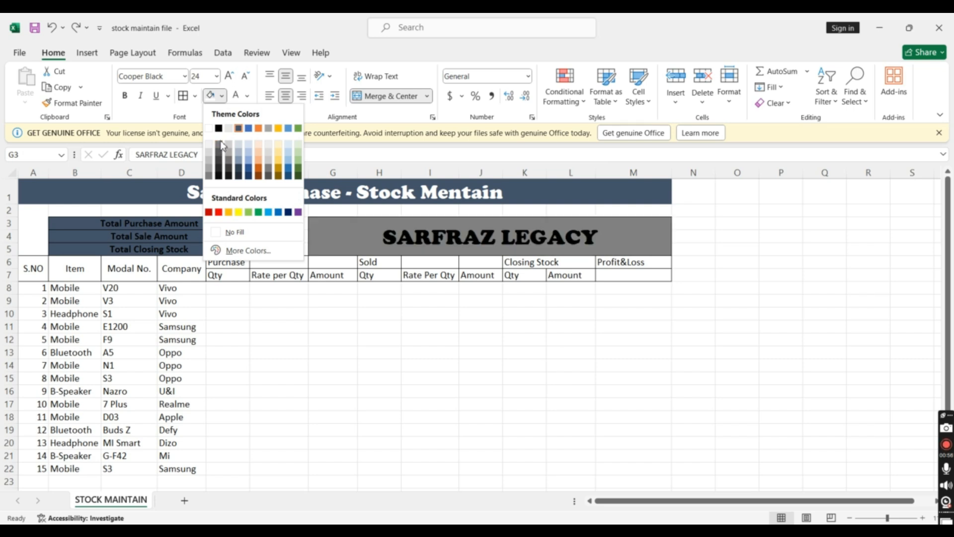
left_click(239, 129)
left_click(333, 288)
Change the font color of the company banner and the three total labels to white
left_click(384, 227)
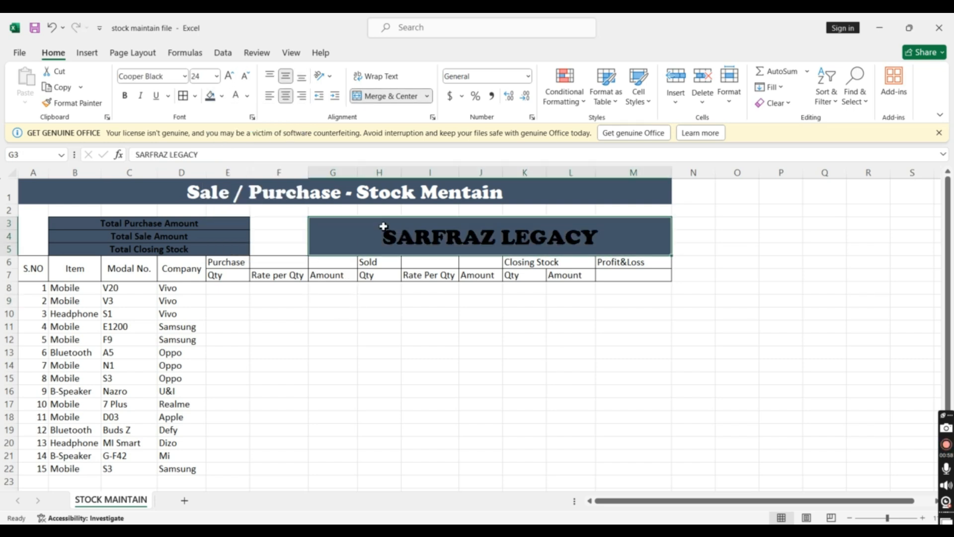
left_click(247, 96)
left_click(234, 147)
left_click(348, 328)
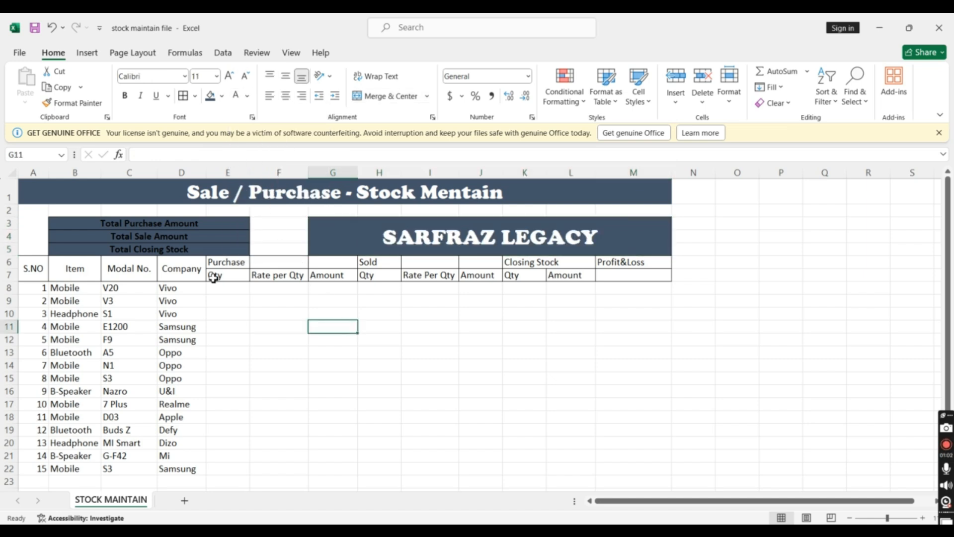
left_click_drag(171, 227, 178, 247)
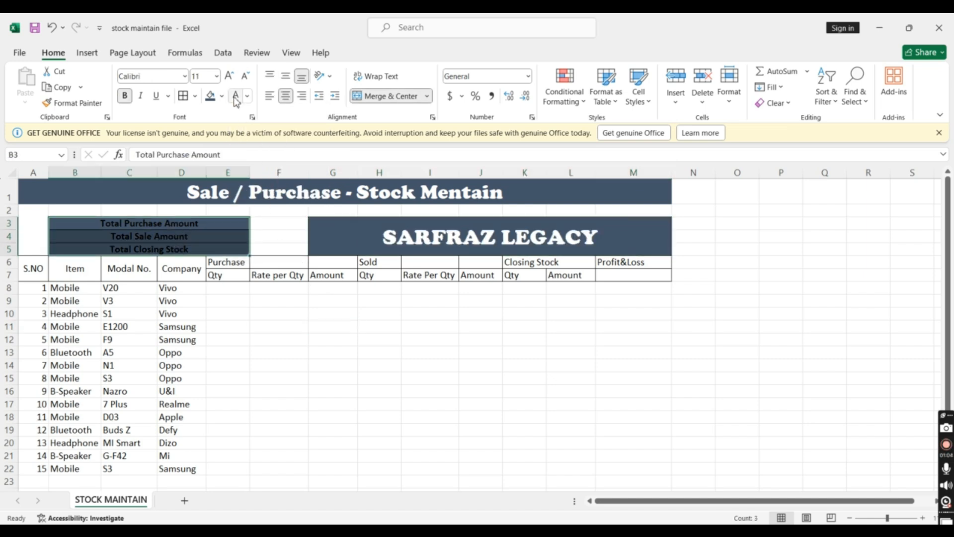
left_click(316, 342)
Fill the two-row table header A6:M7 with yellow
left_click_drag(34, 271, 632, 277)
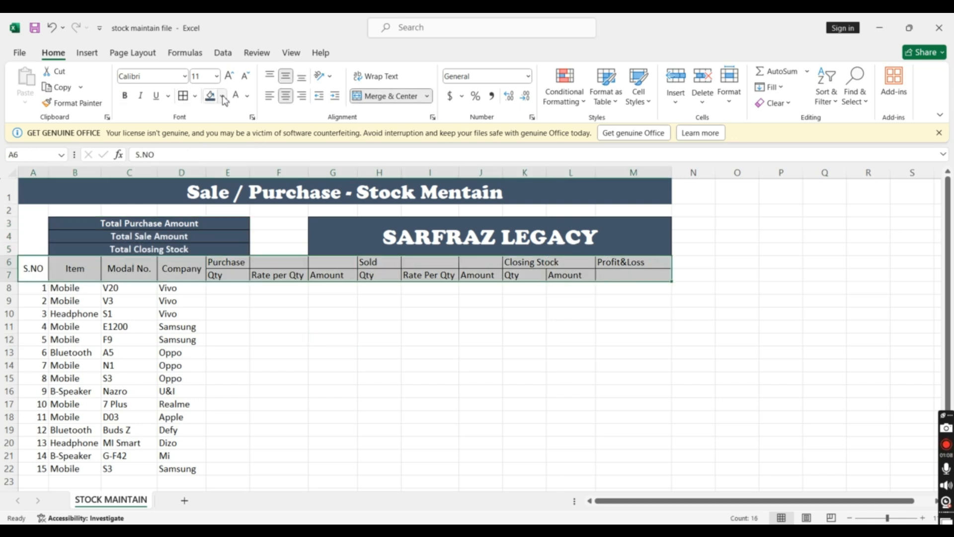
left_click(221, 96)
left_click(238, 212)
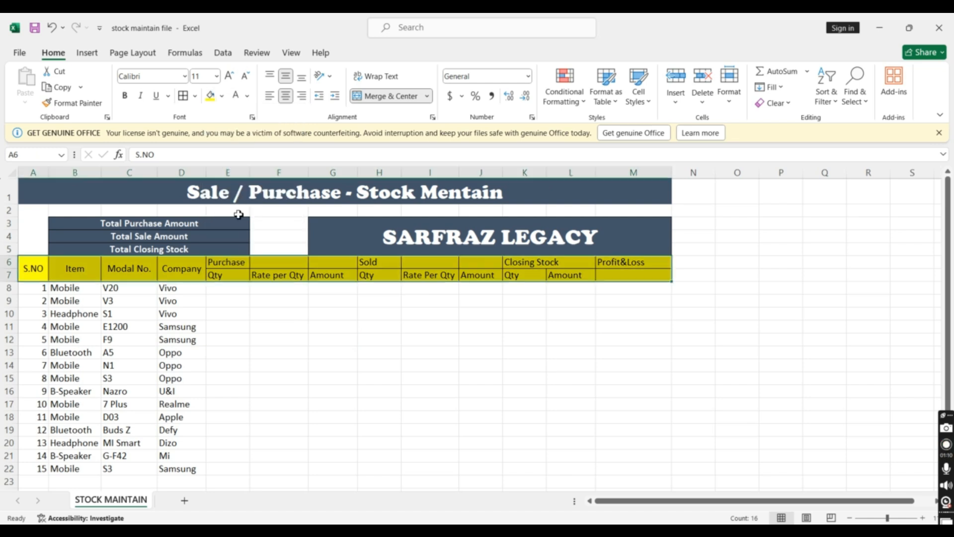
left_click(279, 340)
Change the font color of the table header A6:M7 to red
left_click_drag(45, 271, 616, 272)
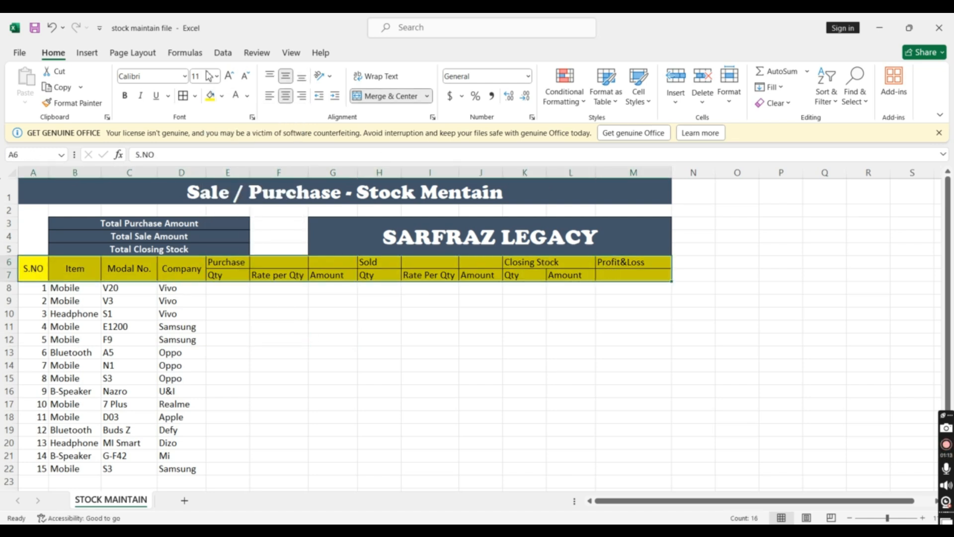
left_click(247, 96)
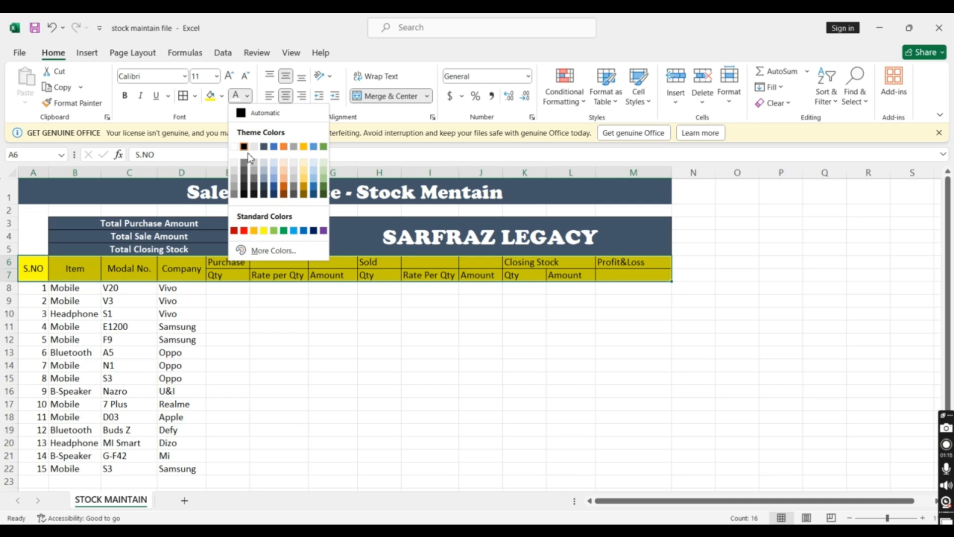
left_click(244, 231)
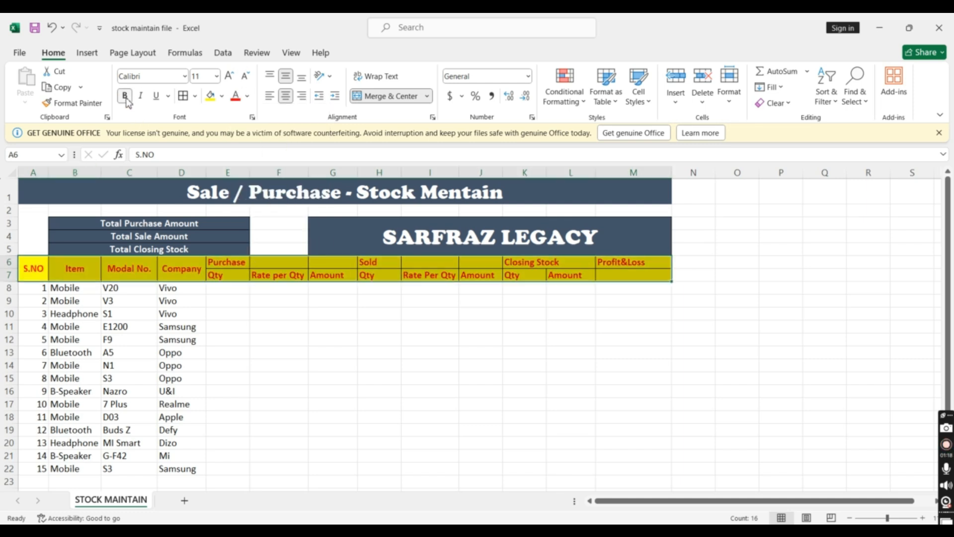
Merge and center the Purchase heading across E6:F6 and the Sold heading across H6:I6
left_click(336, 391)
left_click_drag(236, 264, 273, 264)
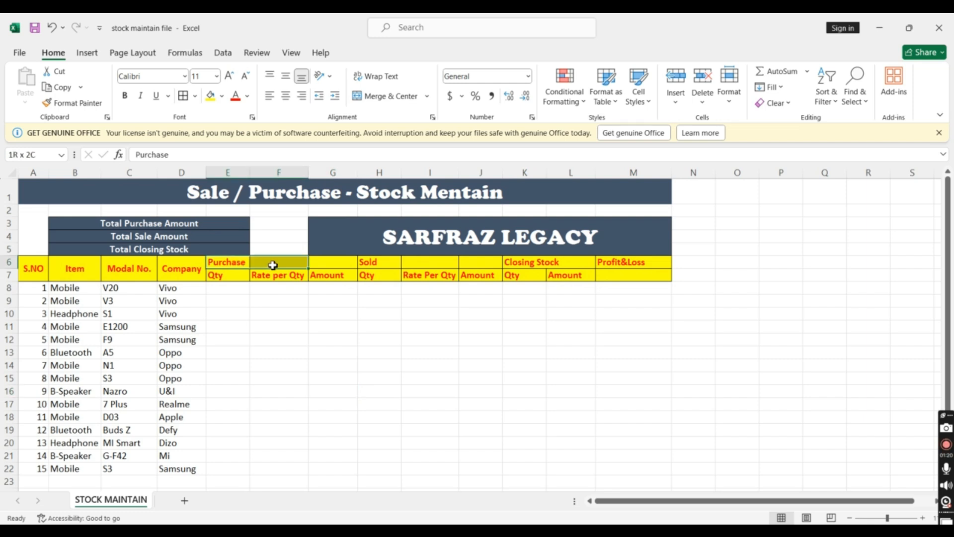
left_click(390, 96)
left_click(389, 349)
left_click_drag(366, 262, 416, 263)
left_click(390, 96)
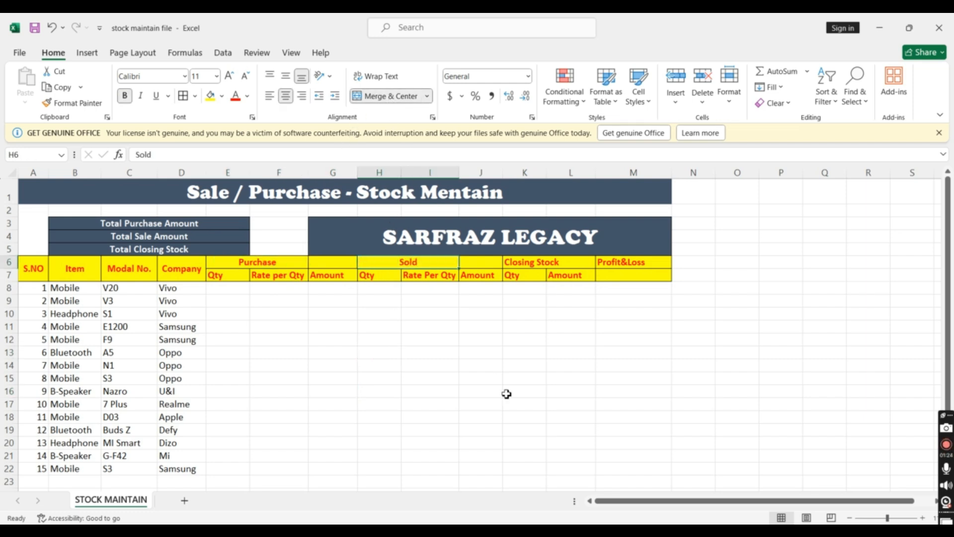
left_click(507, 392)
left_click_drag(435, 263, 465, 266)
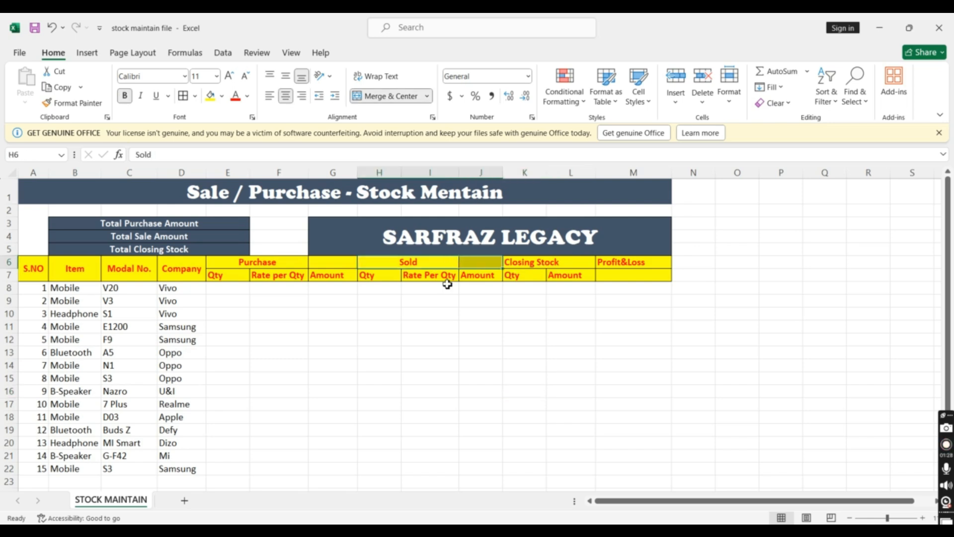
left_click(421, 326)
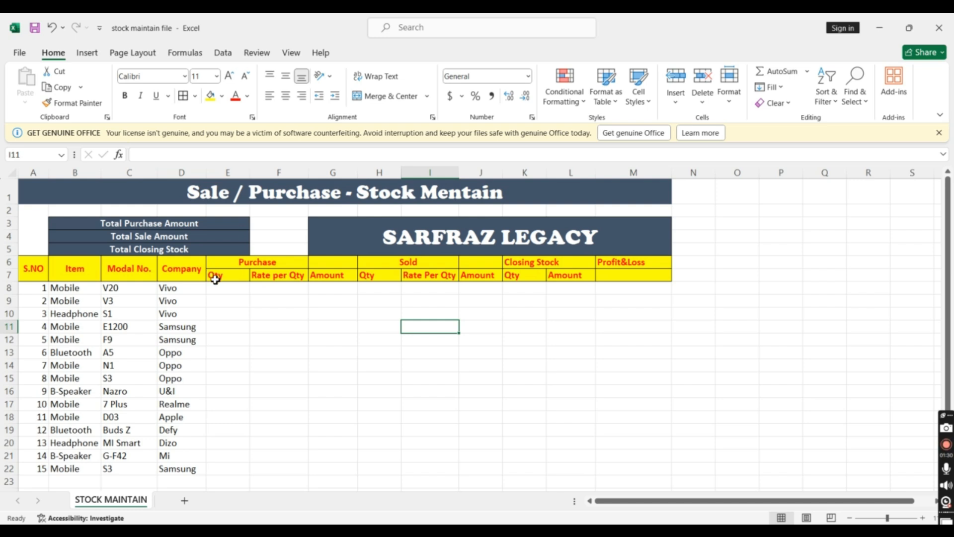
left_click(277, 276)
left_click(298, 316)
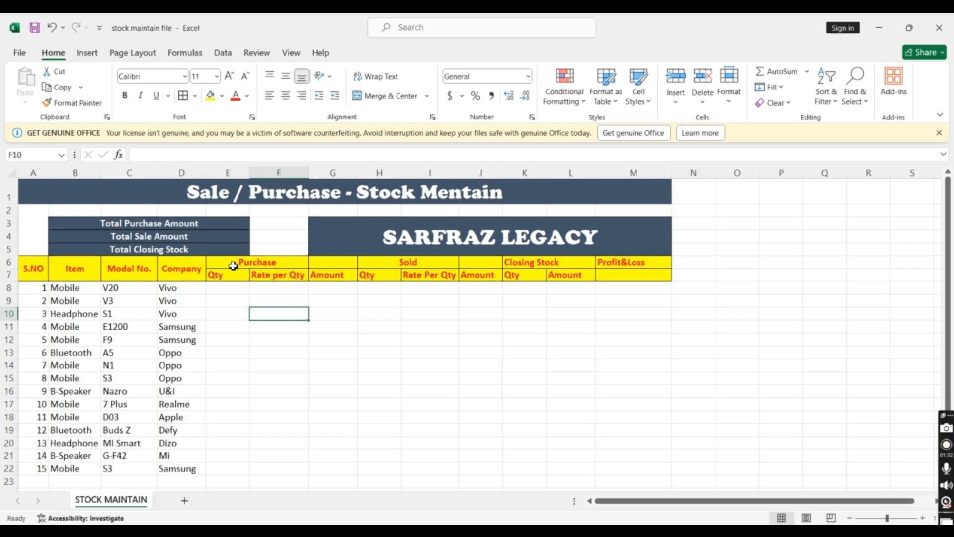
Merge and center the Purchase heading across E6:G6 and the Sold heading across H6:J6
left_click_drag(233, 266, 334, 264)
left_click(401, 100)
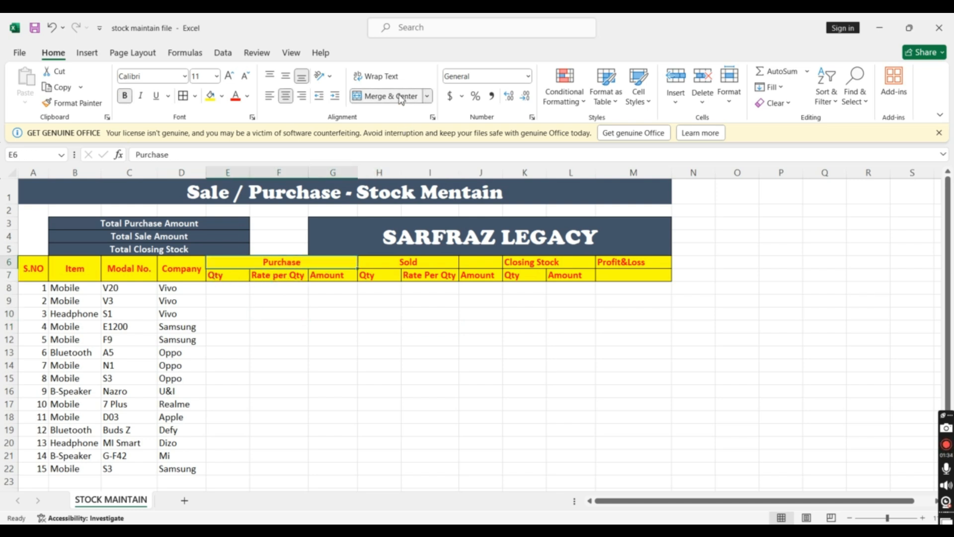
left_click(429, 352)
left_click_drag(409, 263, 478, 262)
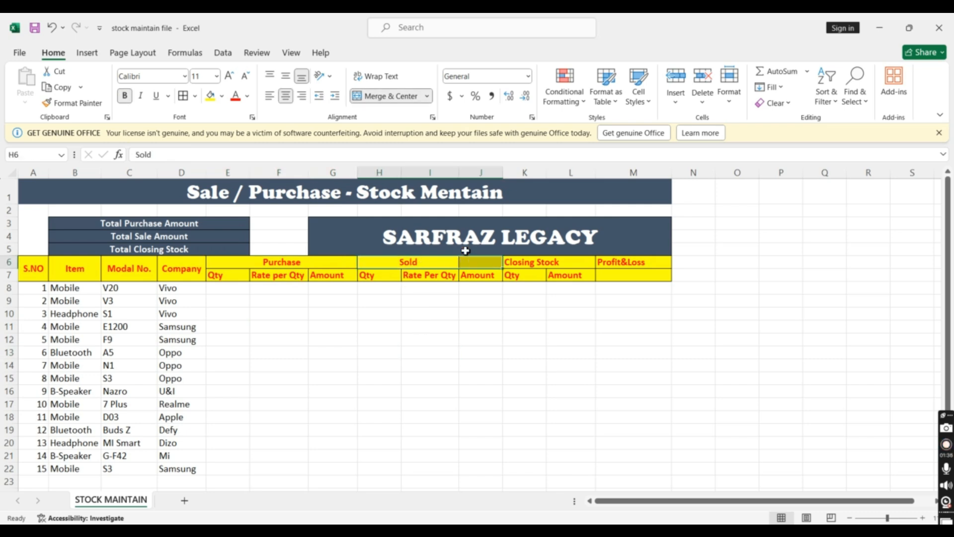
left_click(382, 96)
left_click(383, 98)
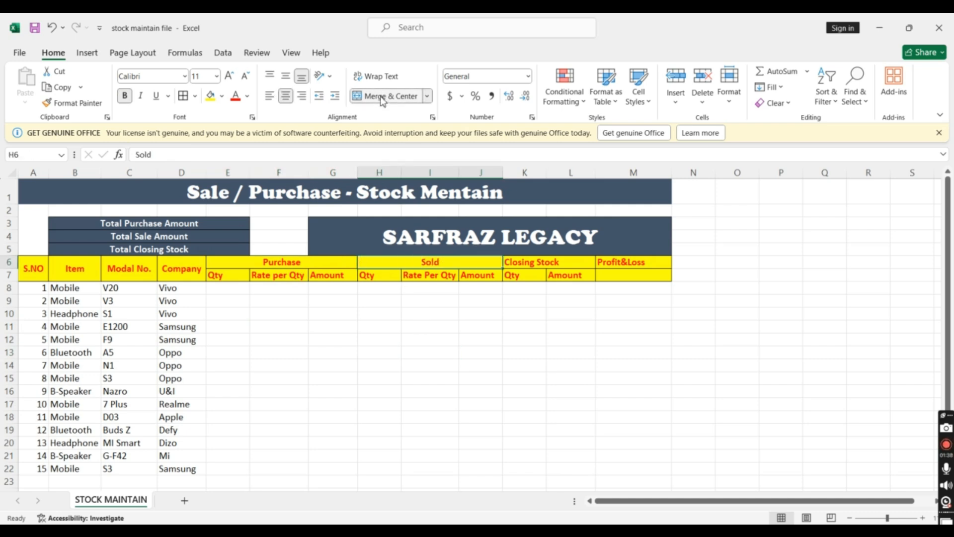
left_click(486, 404)
Merge and center the Profit&Loss heading over M6:M7 and align it vertically to the middle
left_click_drag(623, 262, 624, 272)
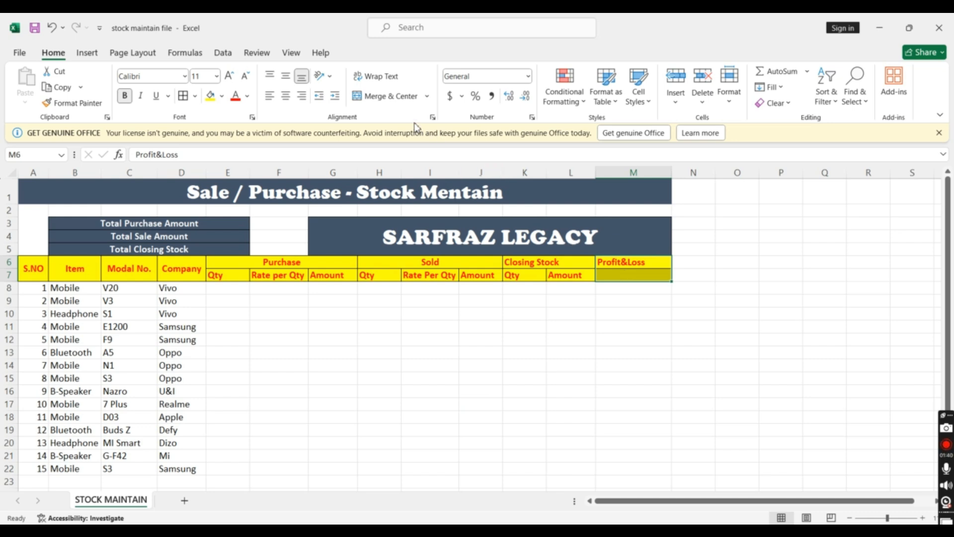
left_click(384, 95)
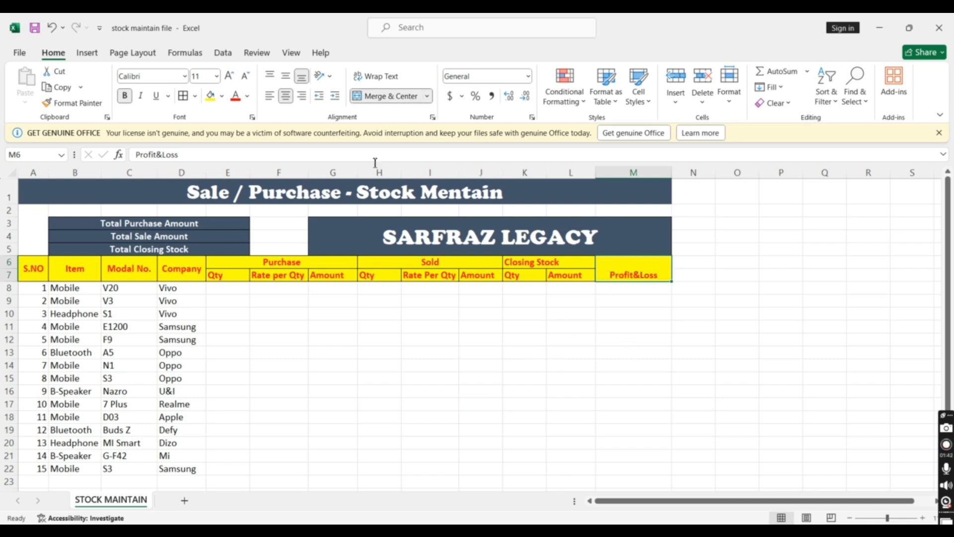
left_click(284, 81)
left_click(526, 353)
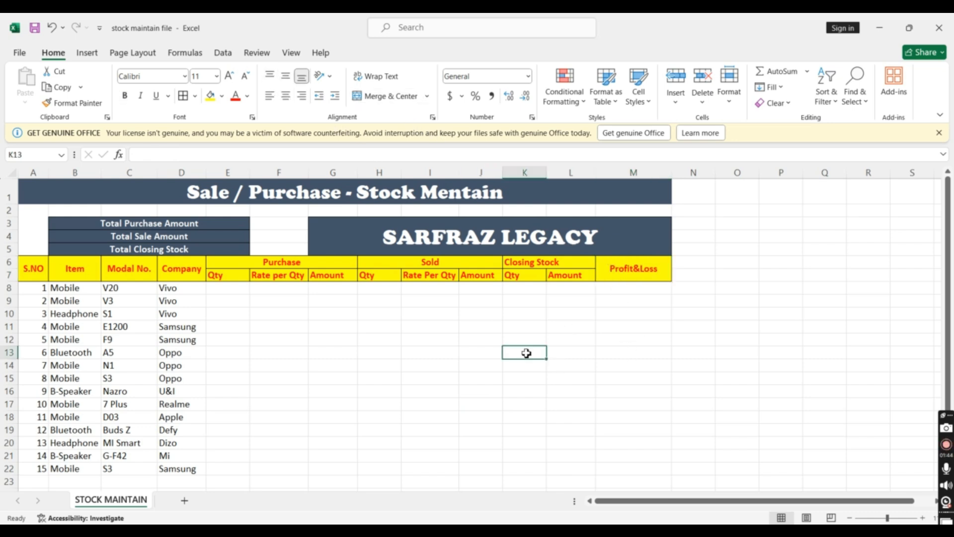
Apply all borders to the whole stock table A6:M22, including the header rows
left_click(44, 272)
left_click_drag(62, 277, 650, 472)
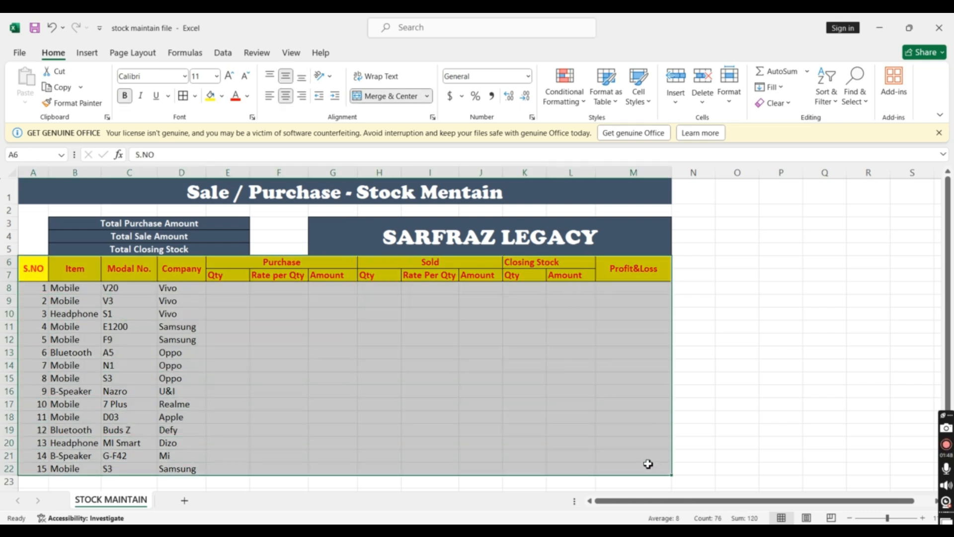
left_click(195, 96)
left_click(220, 222)
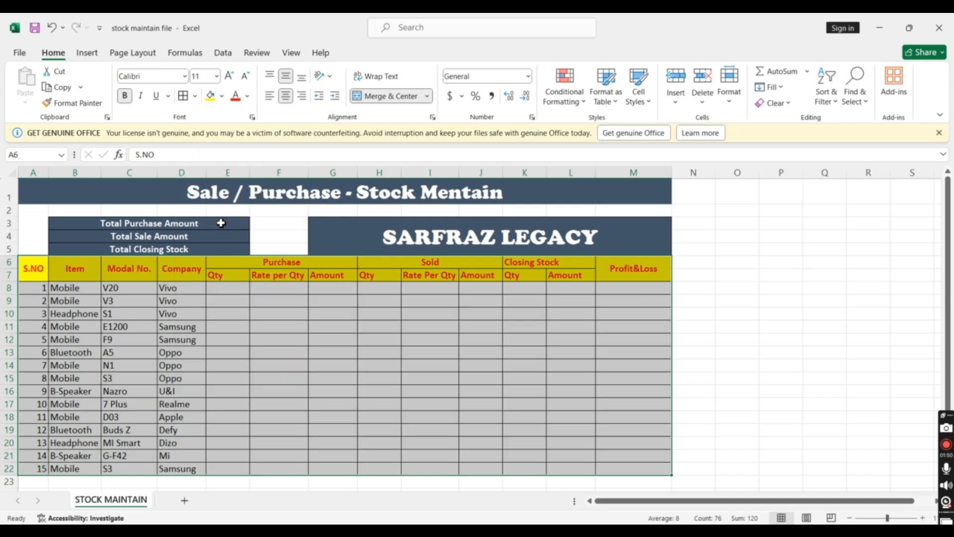
left_click(436, 336)
left_click(325, 342)
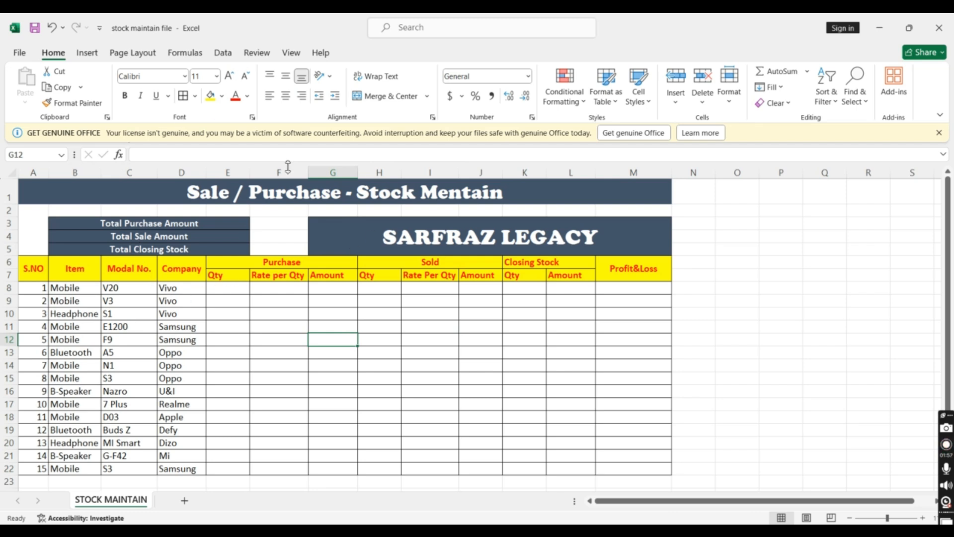
left_click(946, 445)
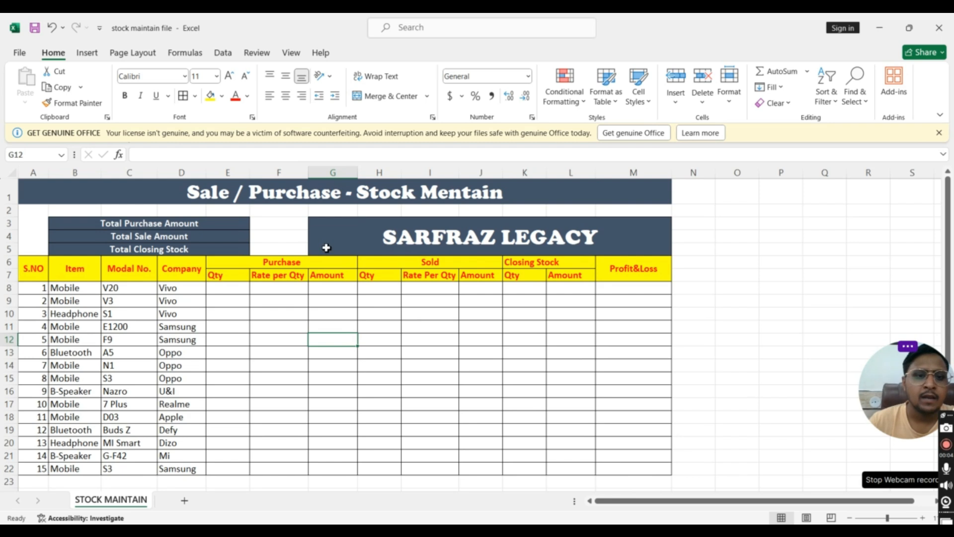
left_click(544, 353)
Enter a purchase quantity of 6 in E8 and a purchase rate of 20000 in F8 for the first item
left_click(215, 291)
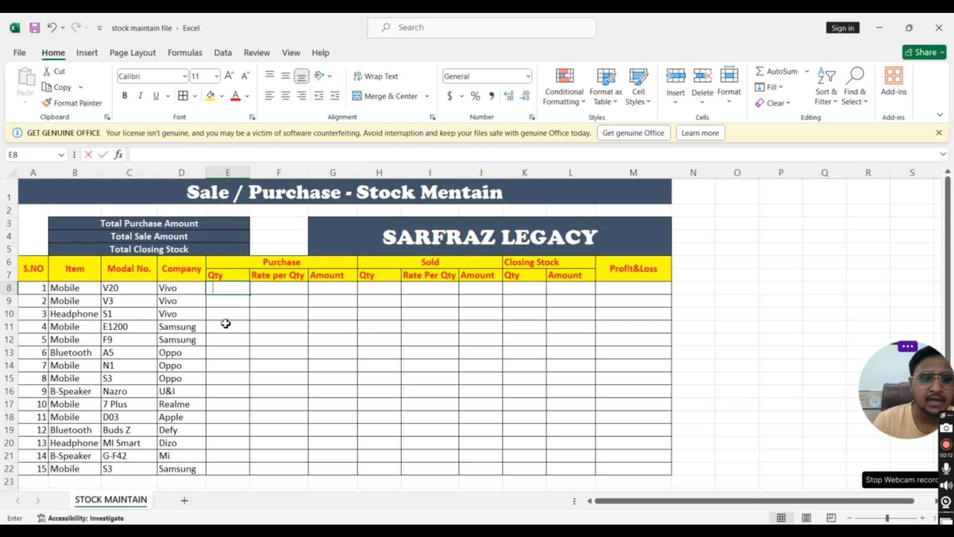
type("5")
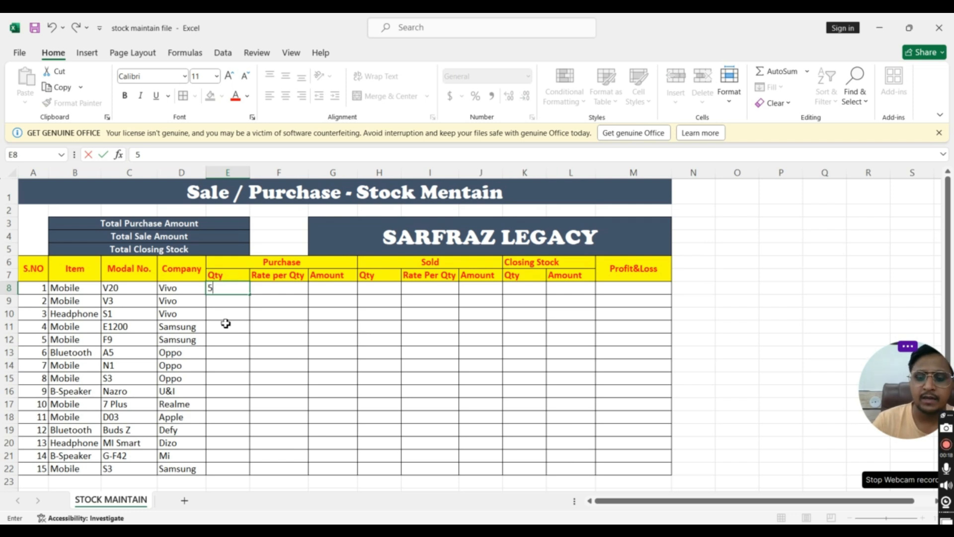
key("Tab")
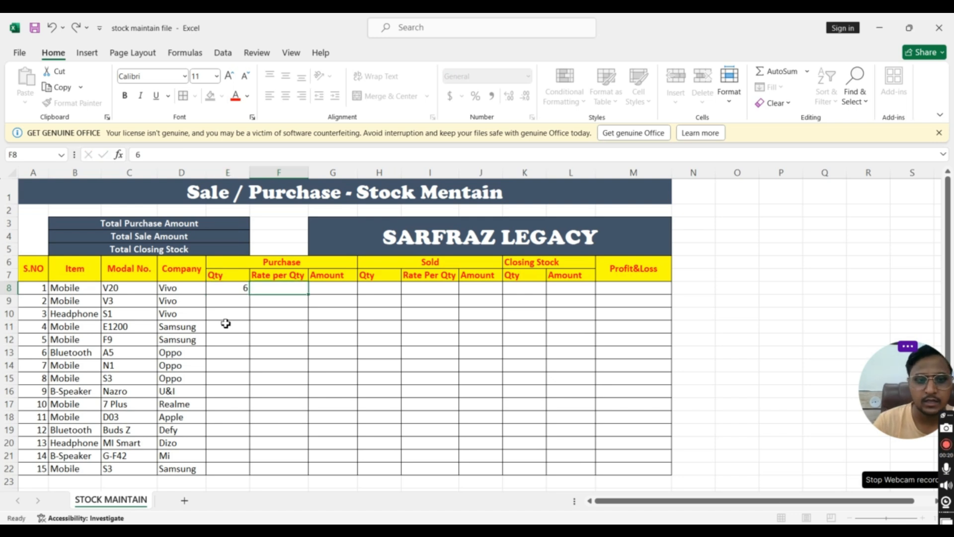
type("20000")
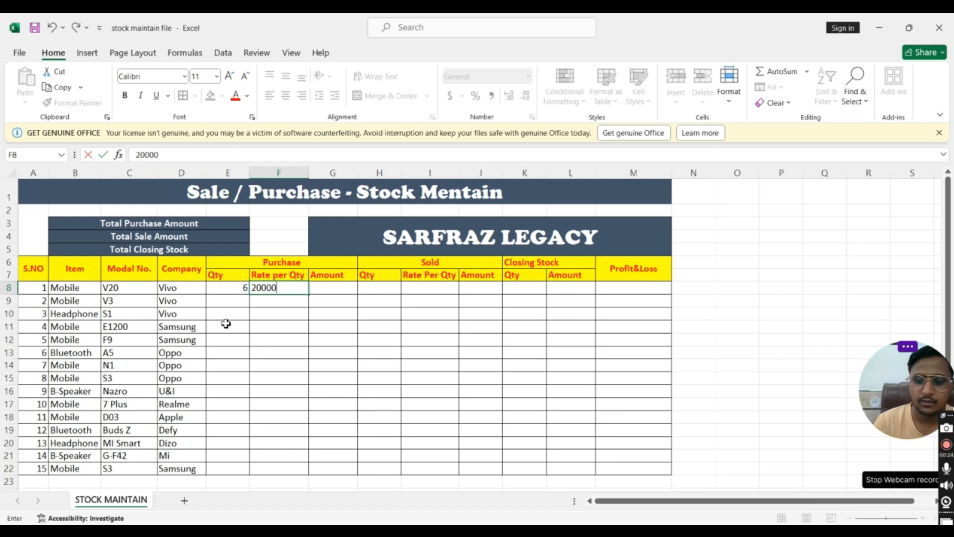
key("Tab")
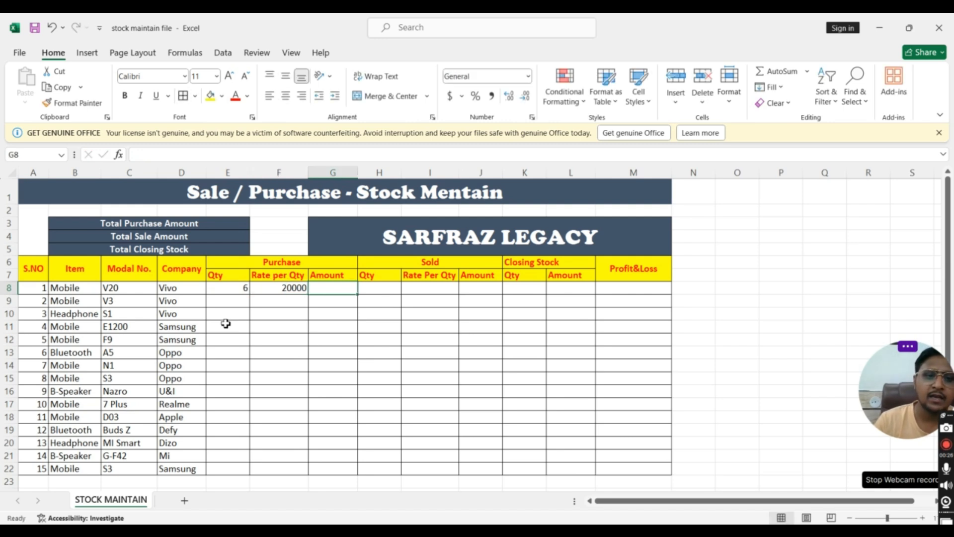
Calculate the first item's purchase amount in G8 with the formula =E8*F8
type("=")
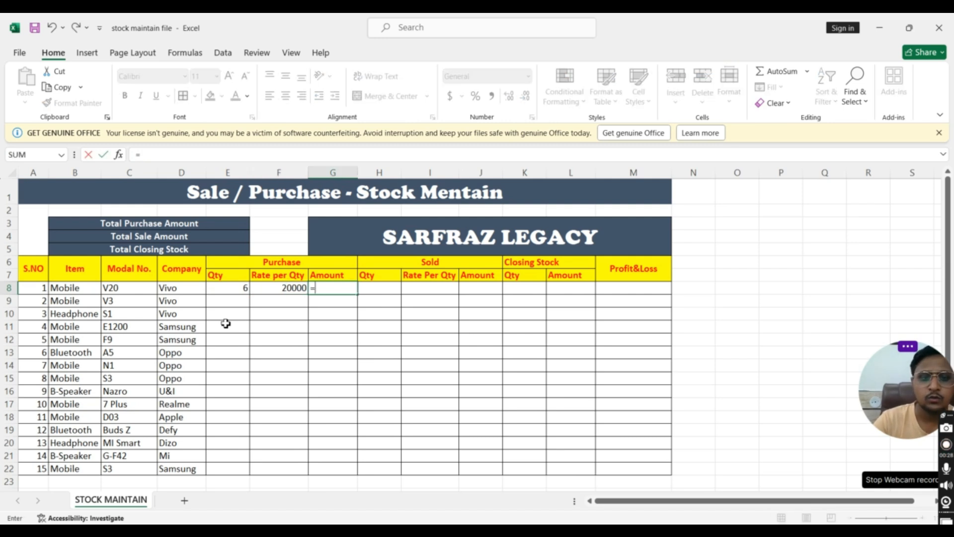
left_click(230, 292)
type("*")
left_click(268, 291)
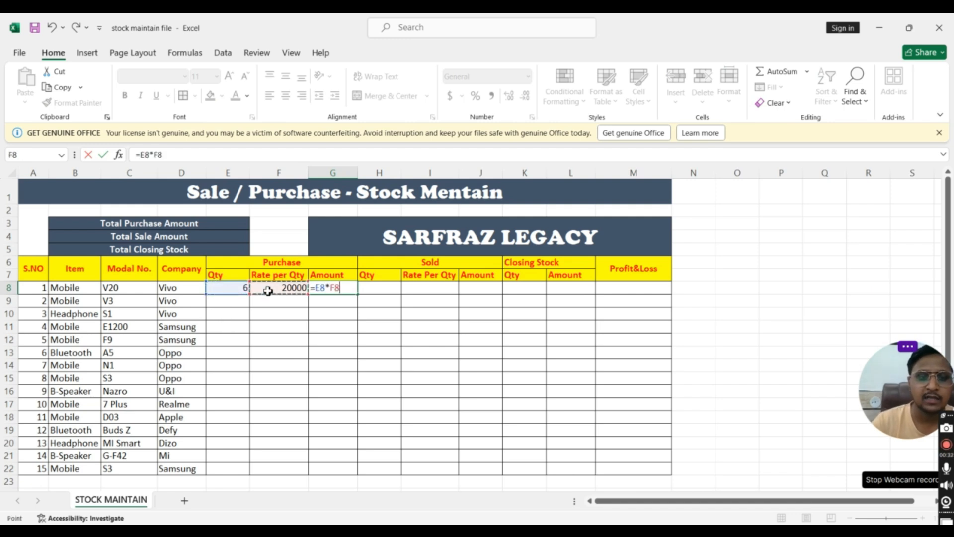
key("Return")
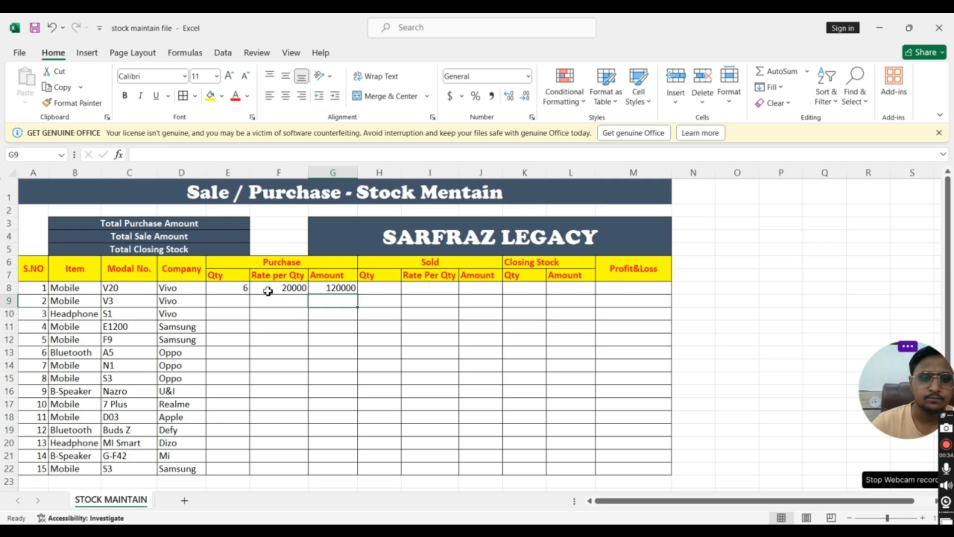
Enter a sold quantity of 3 in H8 and a sold rate of 25000 in I8 for the first item
left_click(369, 289)
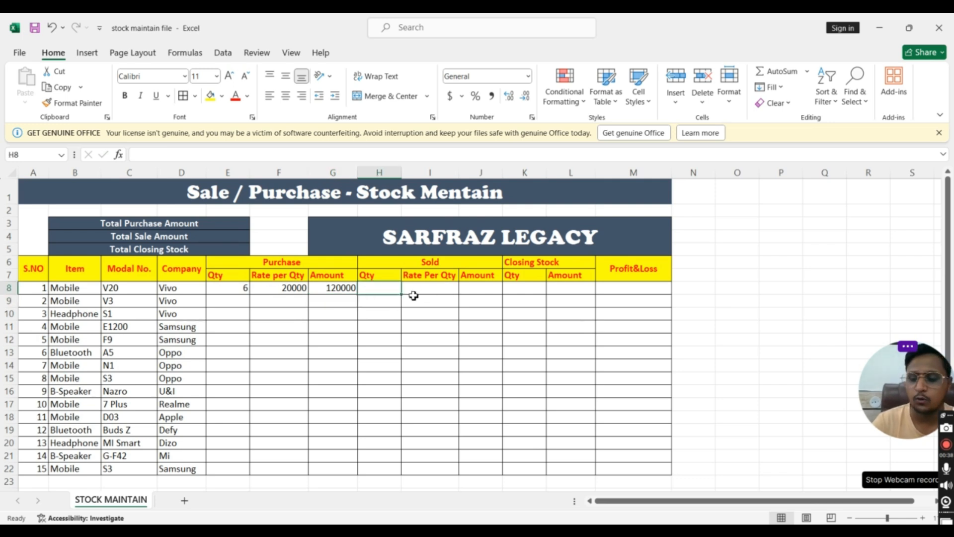
type("3")
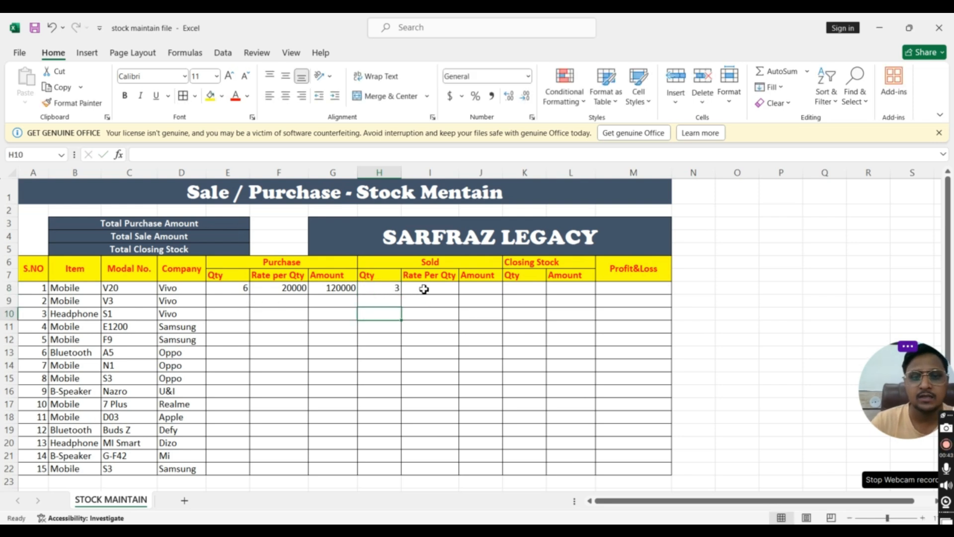
left_click(424, 289)
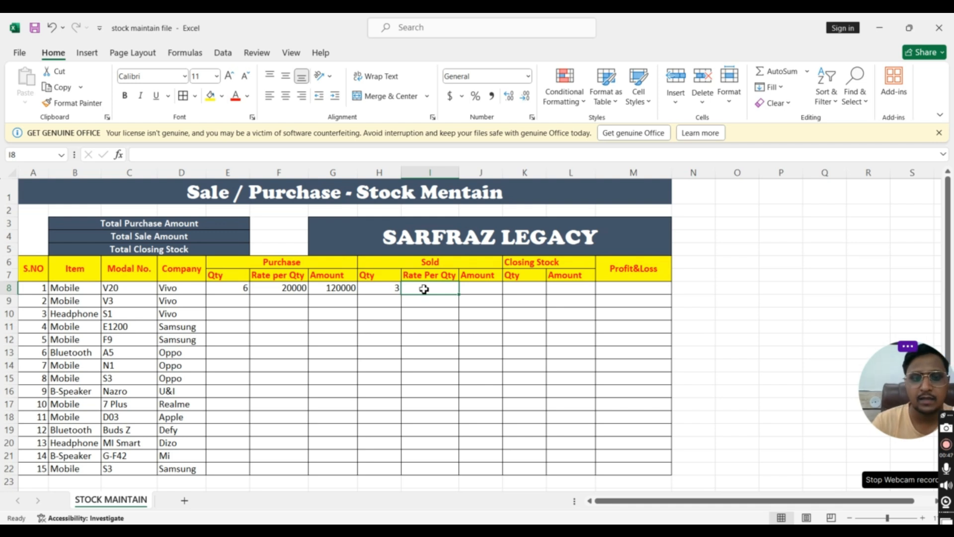
type("25")
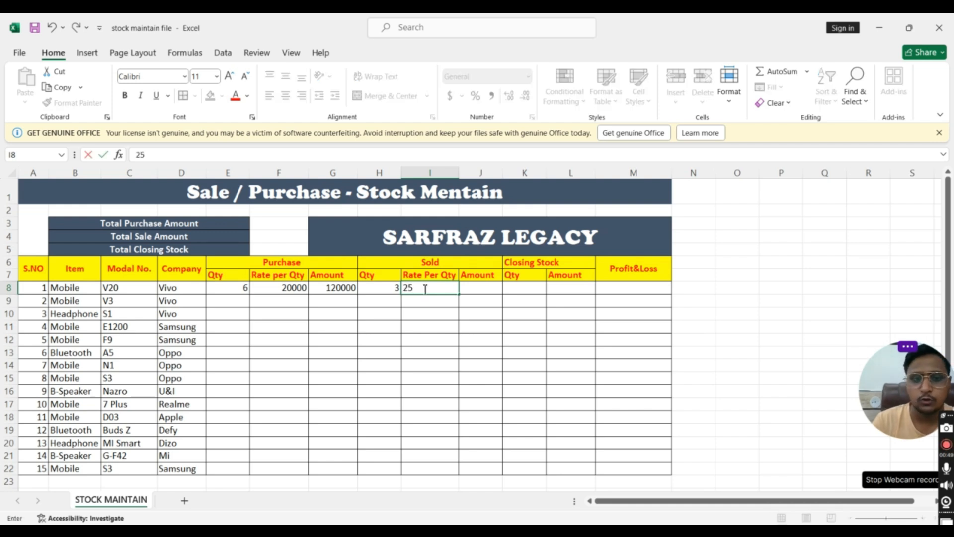
type("000")
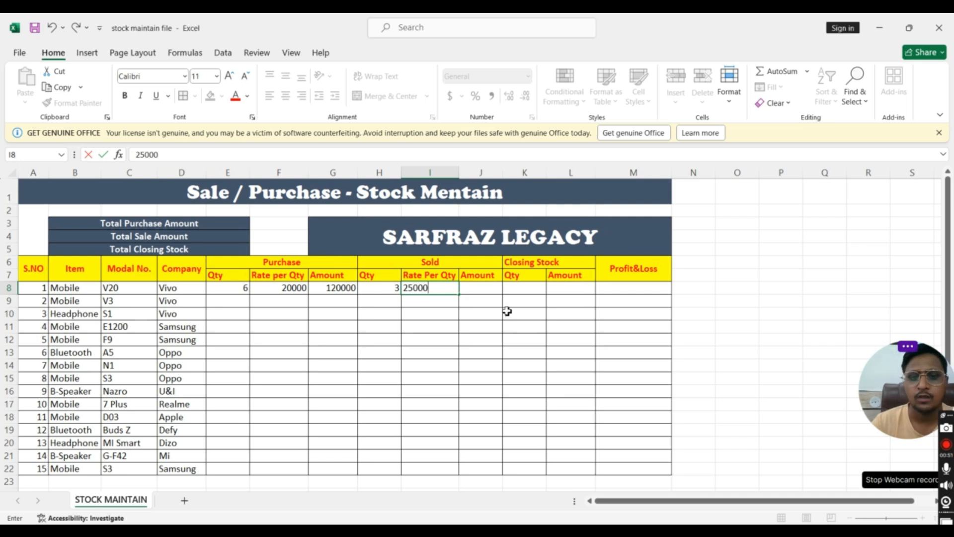
key("Return")
Calculate the first item's sold amount in J8 with the formula =H8*I8
left_click(478, 291)
type("=")
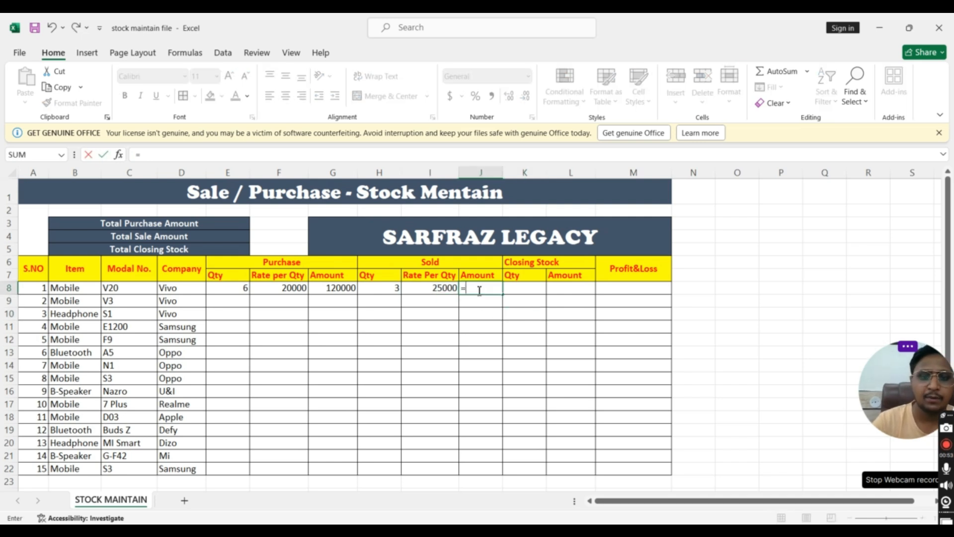
left_click(383, 288)
type("*")
left_click(420, 291)
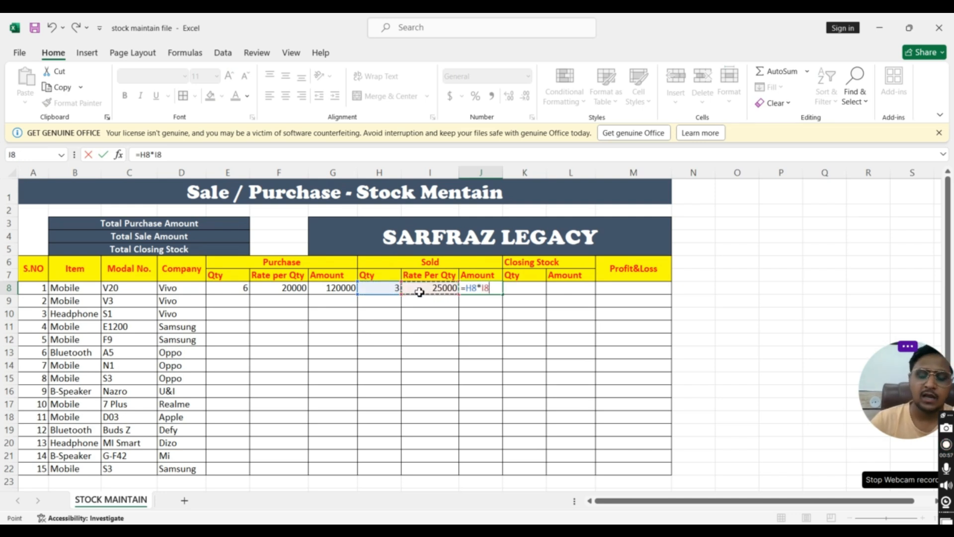
key("Return")
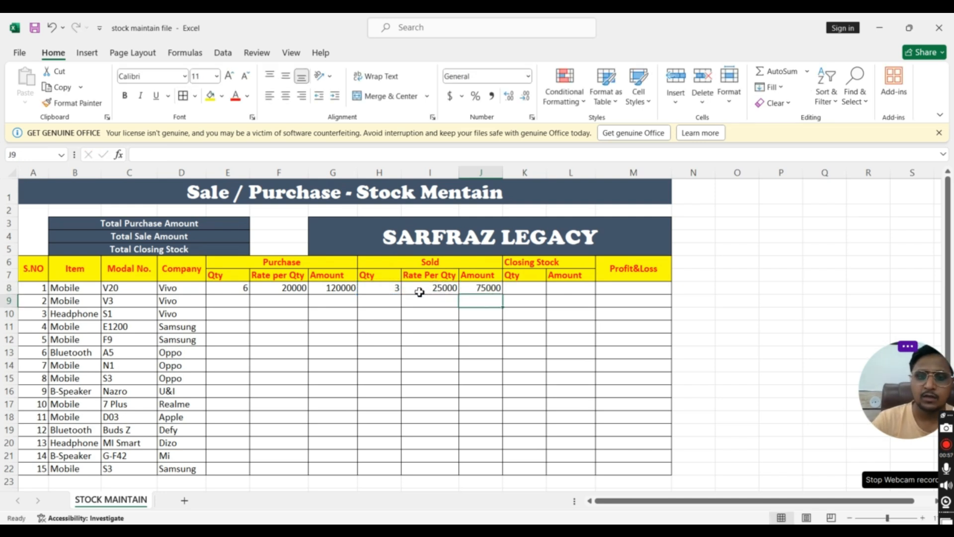
Calculate the first item's closing stock quantity in K8 with the formula =E8-H8
left_click(530, 291)
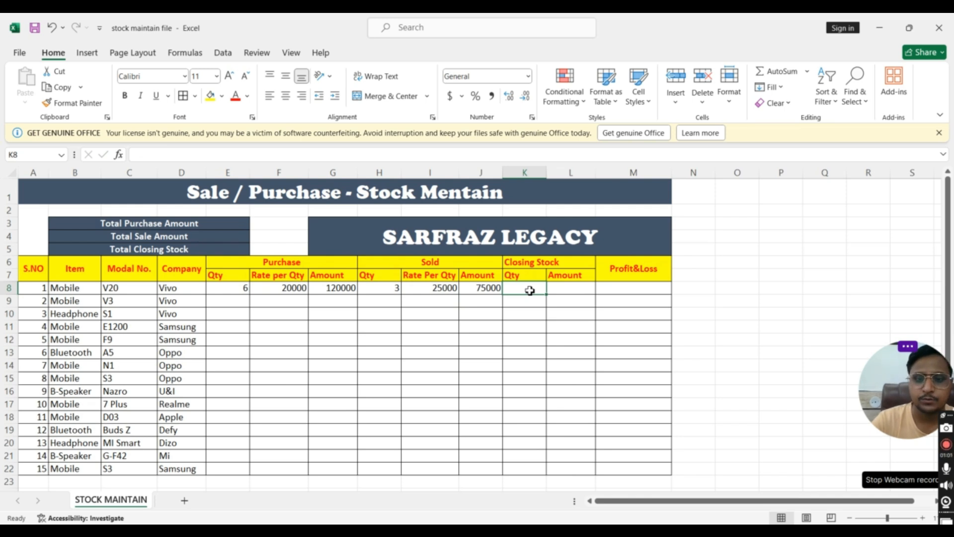
type("=")
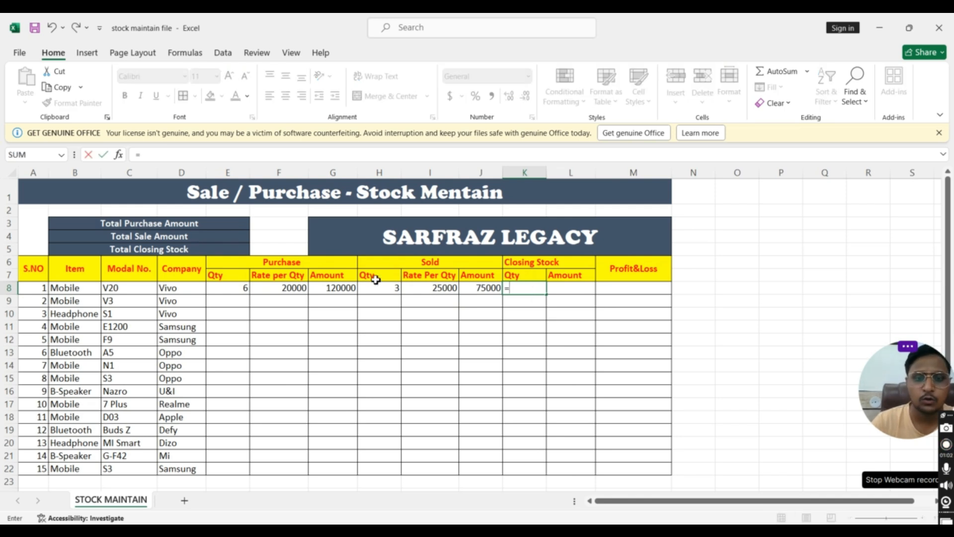
left_click(240, 290)
type("-")
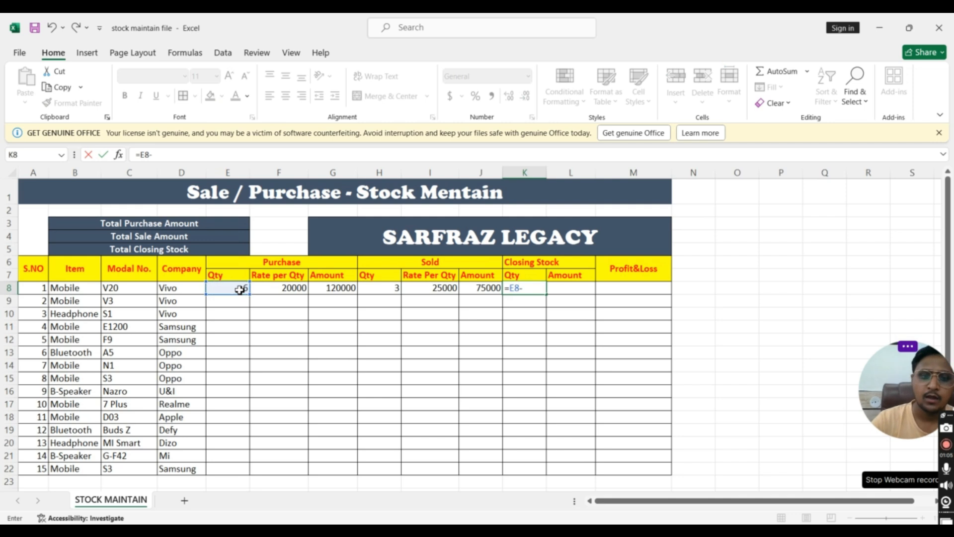
left_click(378, 289)
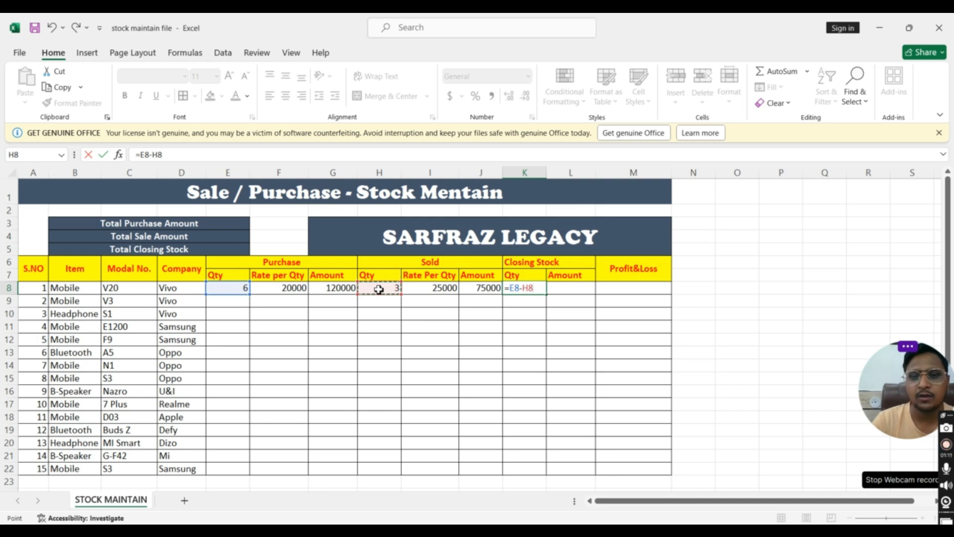
key("Return")
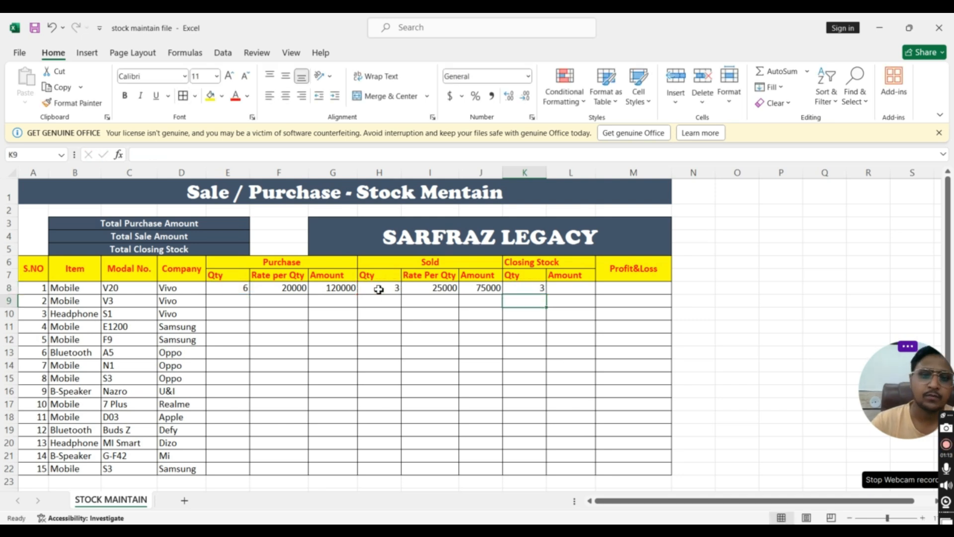
Calculate the first item's closing stock amount in L8 with the formula =K8*F8
left_click(558, 291)
type("=")
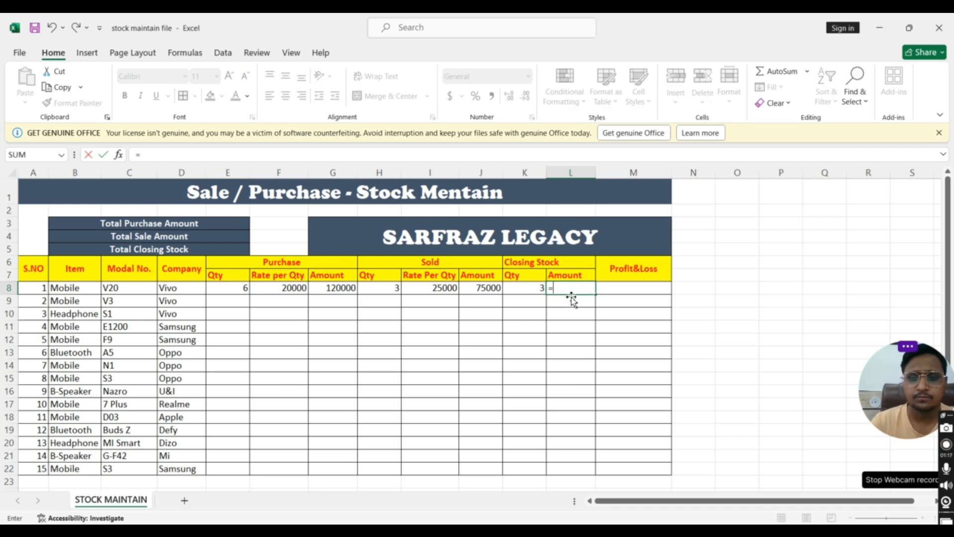
left_click(528, 289)
type("*")
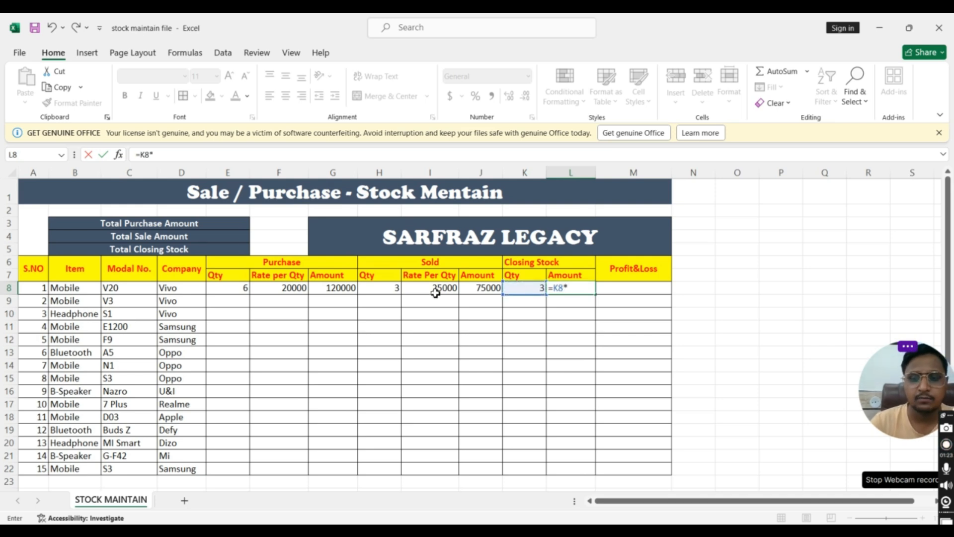
left_click(290, 291)
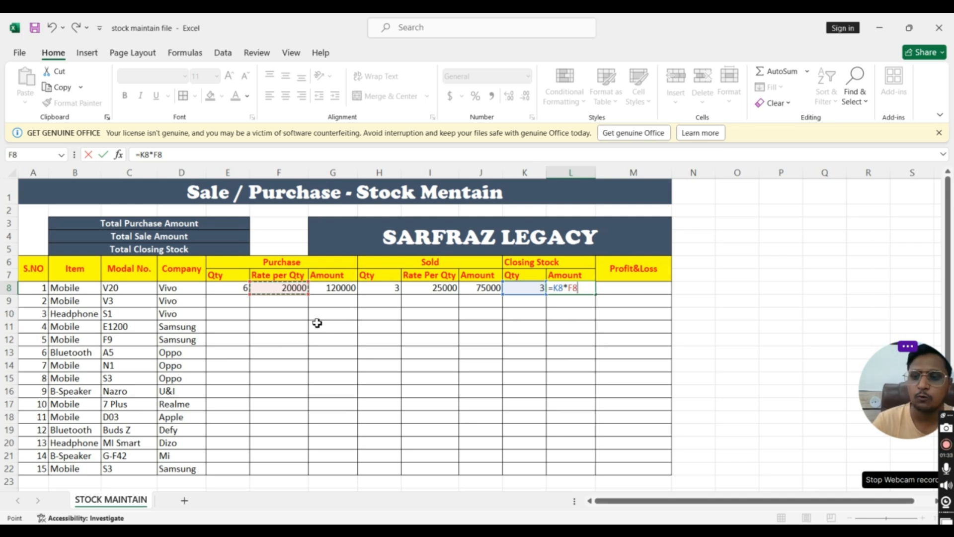
key("Return")
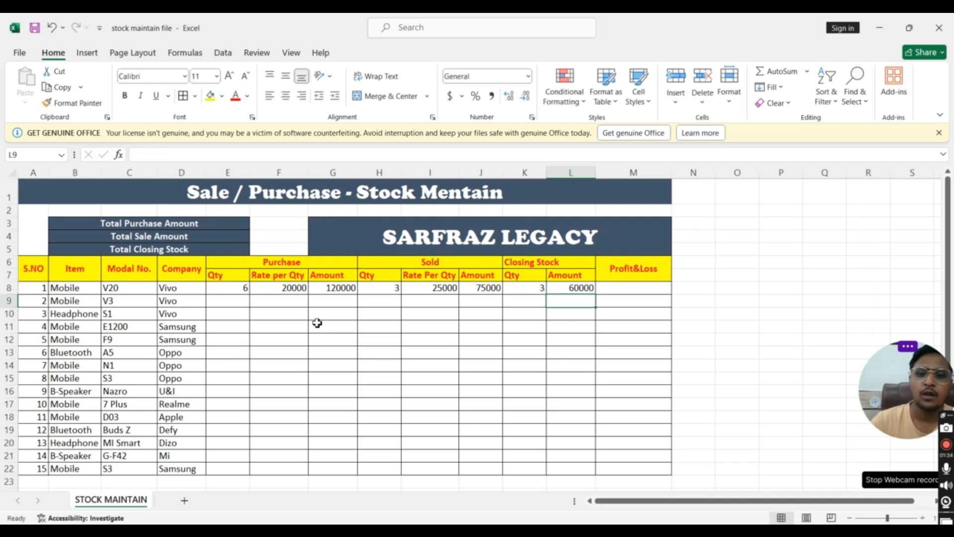
Calculate the first item's profit or loss in M8 with the formula =L8+J8+-G8
left_click(565, 290)
left_click(617, 291)
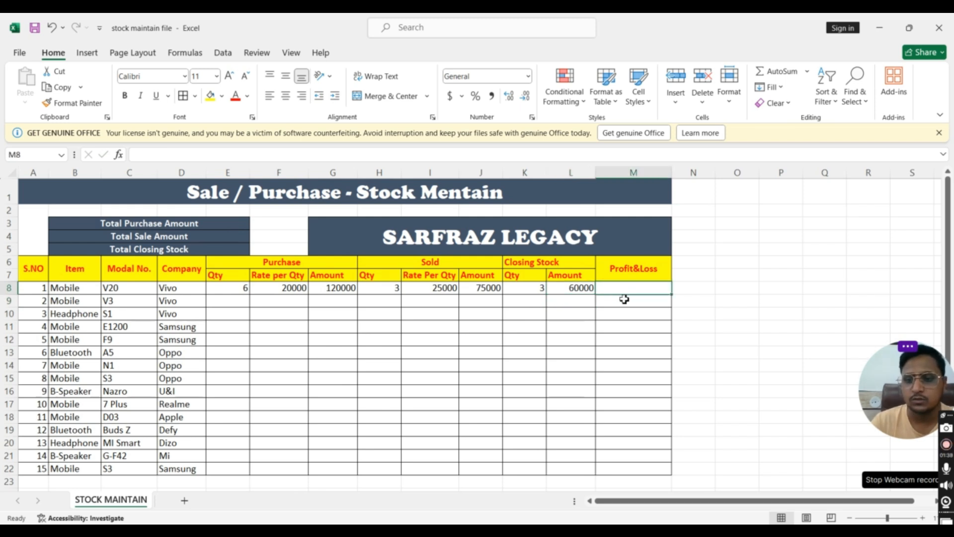
type("=")
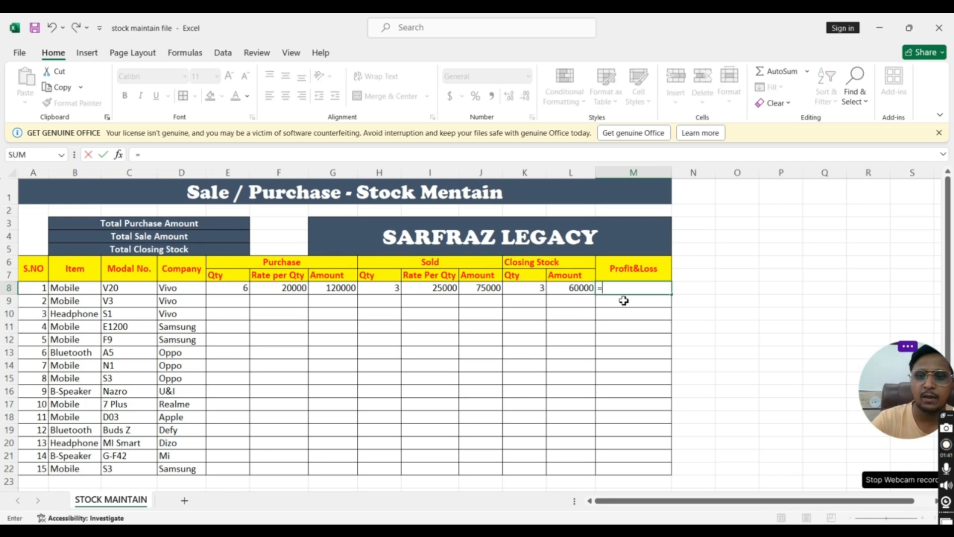
left_click(571, 288)
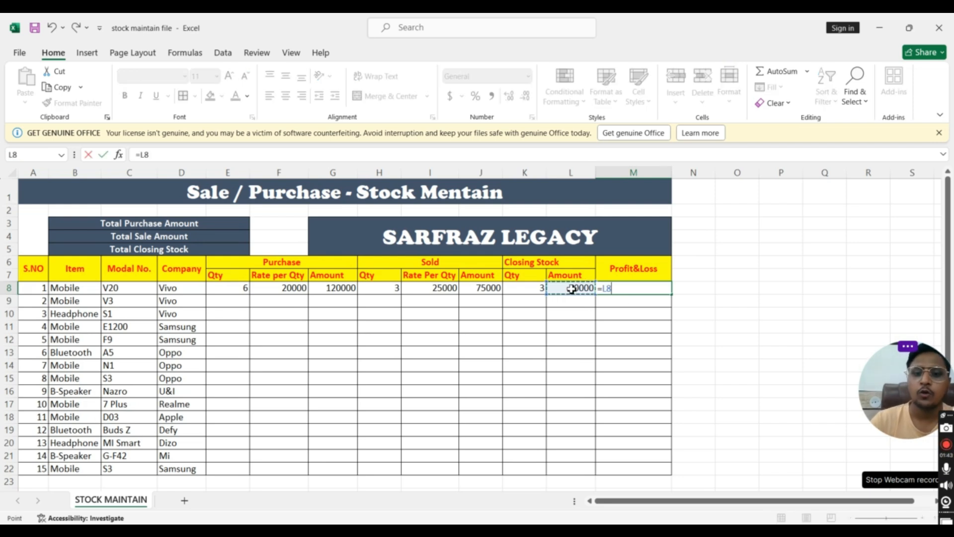
type("+")
left_click(479, 290)
type("+")
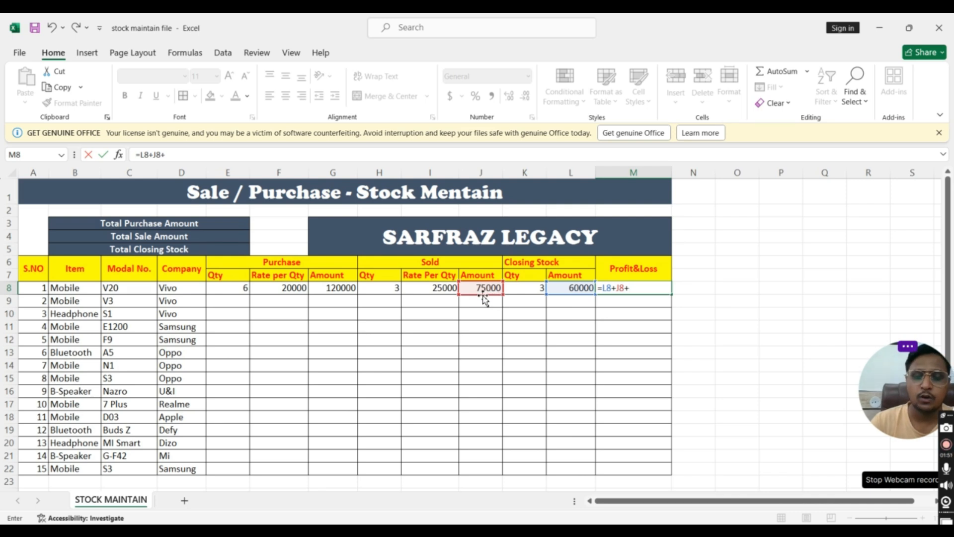
left_click(330, 289)
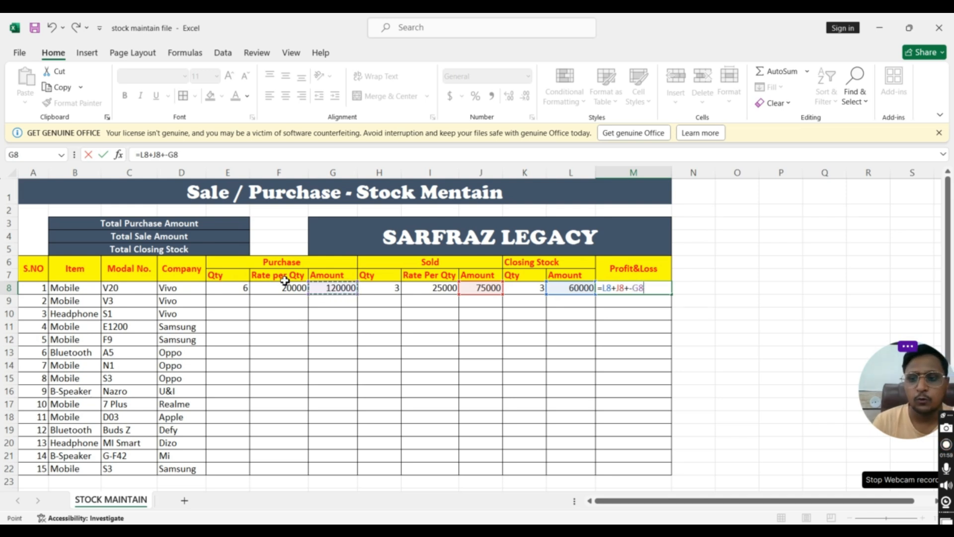
key("Return")
left_click(635, 317)
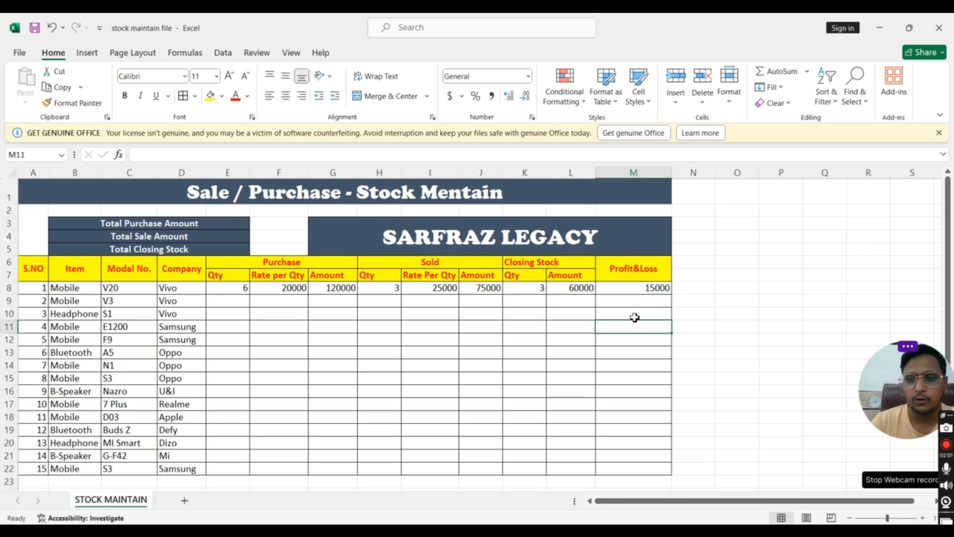
left_click(637, 289)
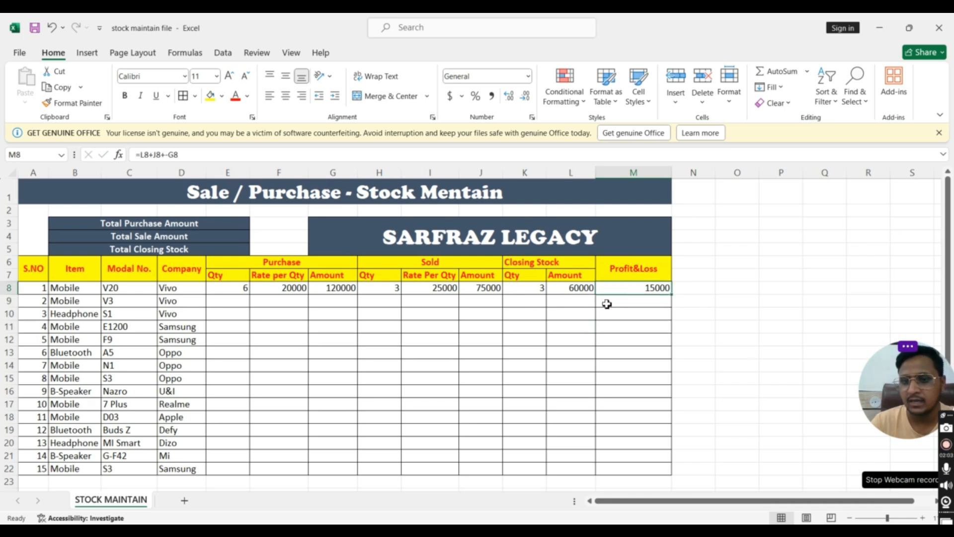
Set the first item's sold rate in I8 to 15000 and check its profit/loss cell
left_click(435, 292)
left_click(284, 290)
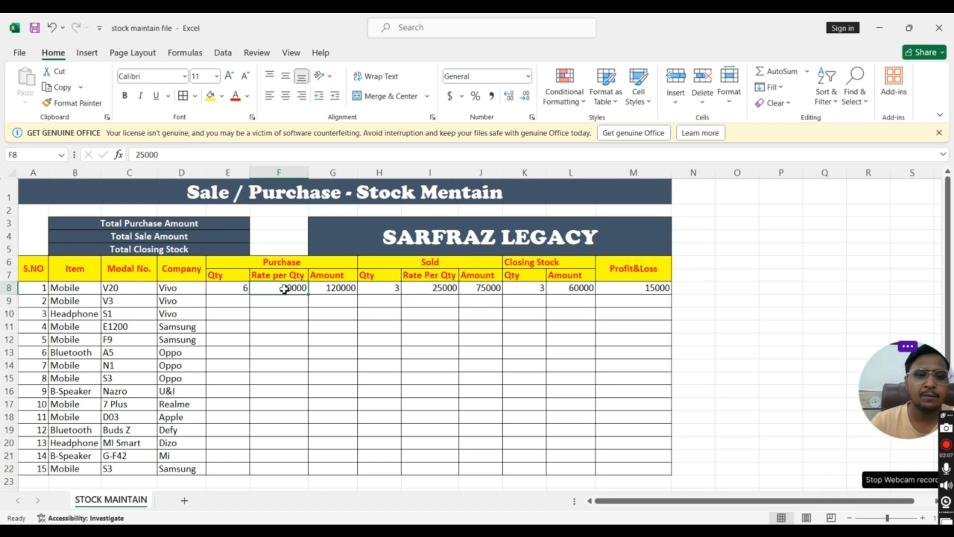
left_click(434, 294)
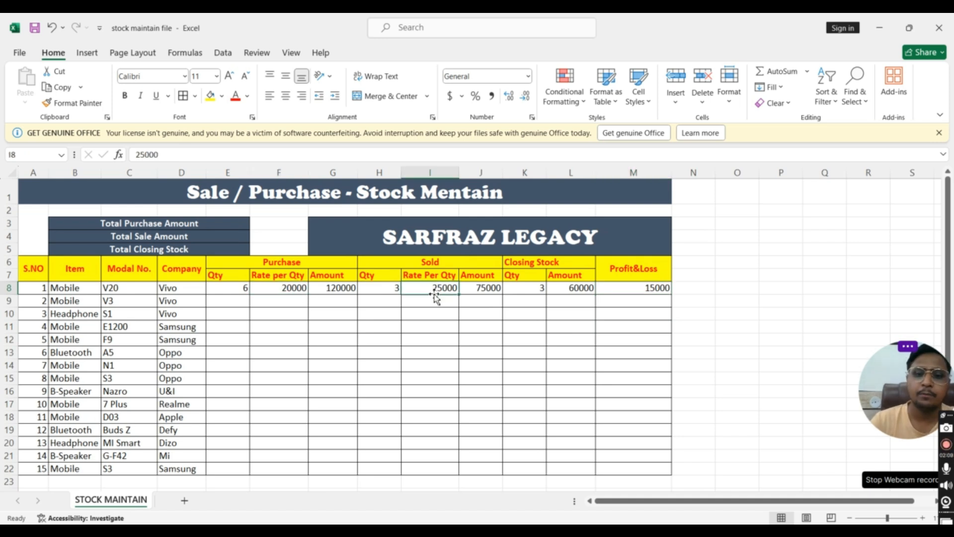
type("15000")
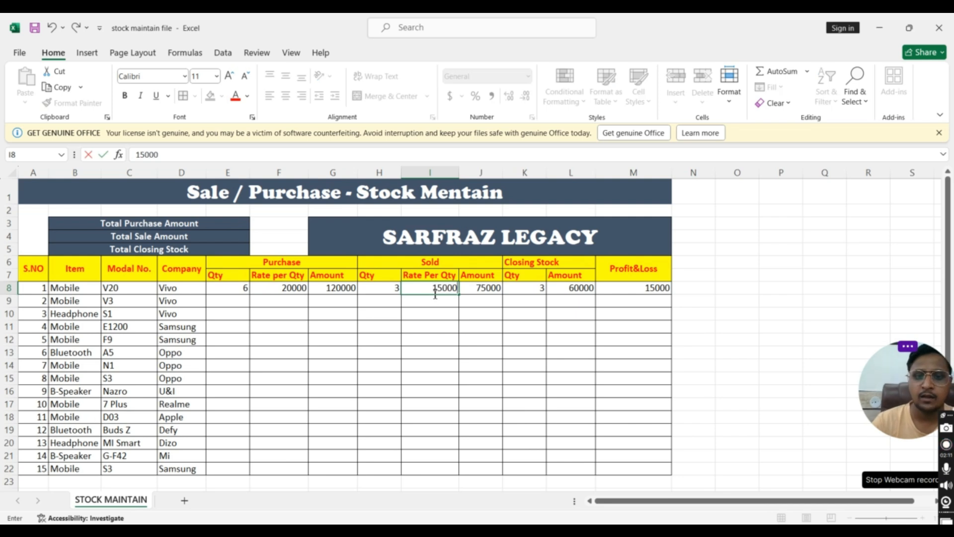
left_click(522, 302)
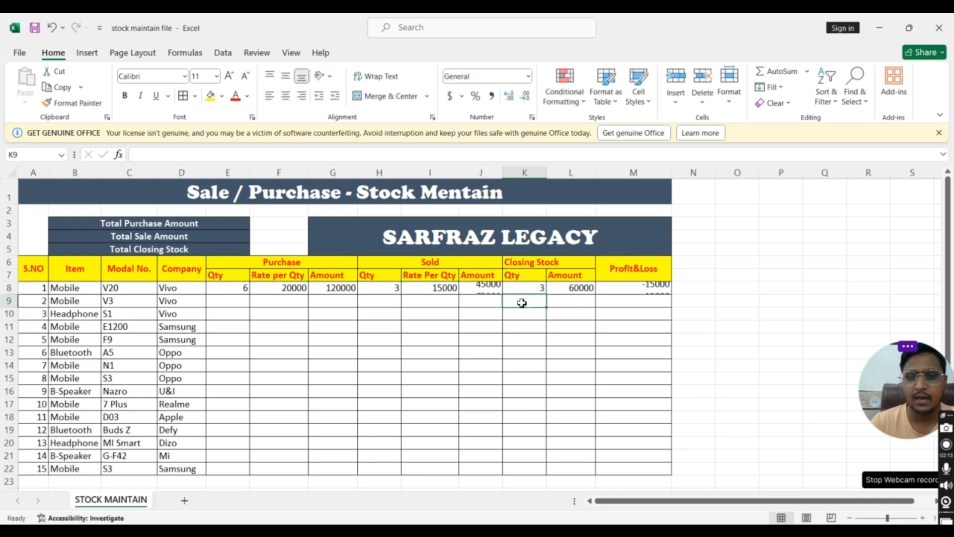
left_click(639, 292)
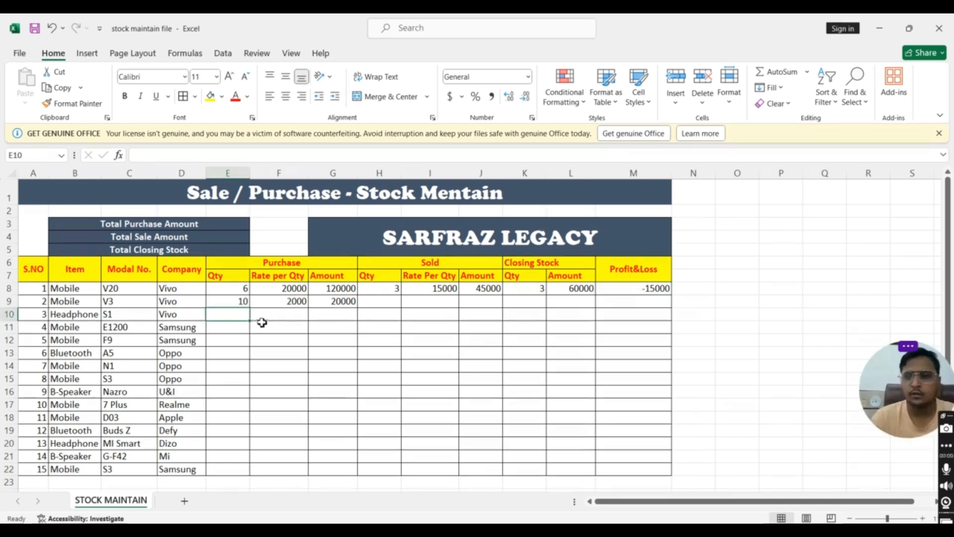
Calculate the second item's purchase amount in G9 with the formula =E9*F9
left_click(236, 303)
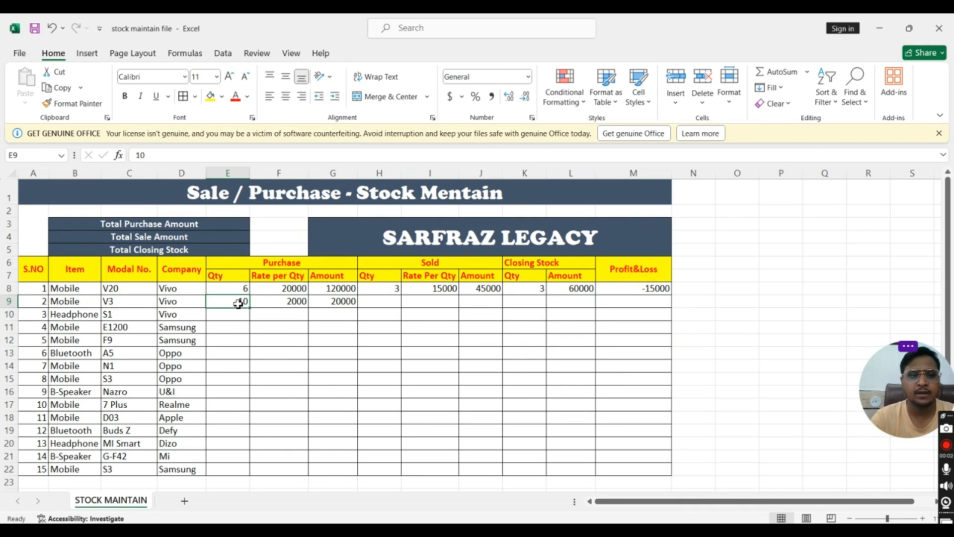
left_click(285, 305)
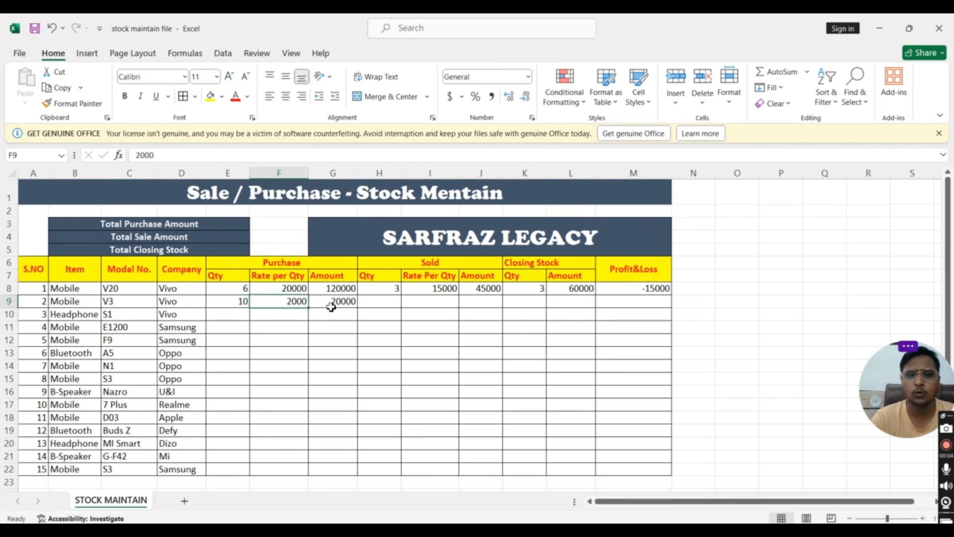
left_click(332, 305)
type("=")
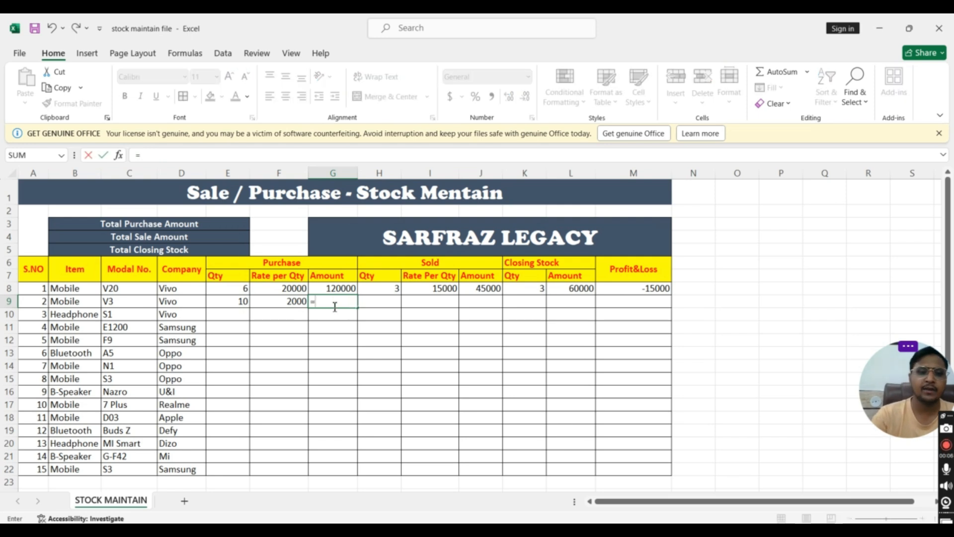
left_click(235, 303)
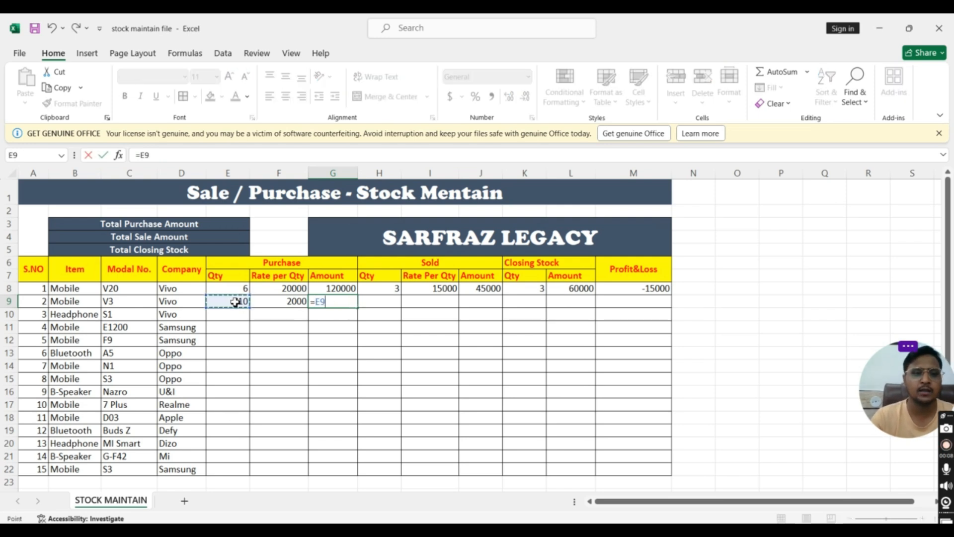
type("*")
left_click(280, 303)
key("Return")
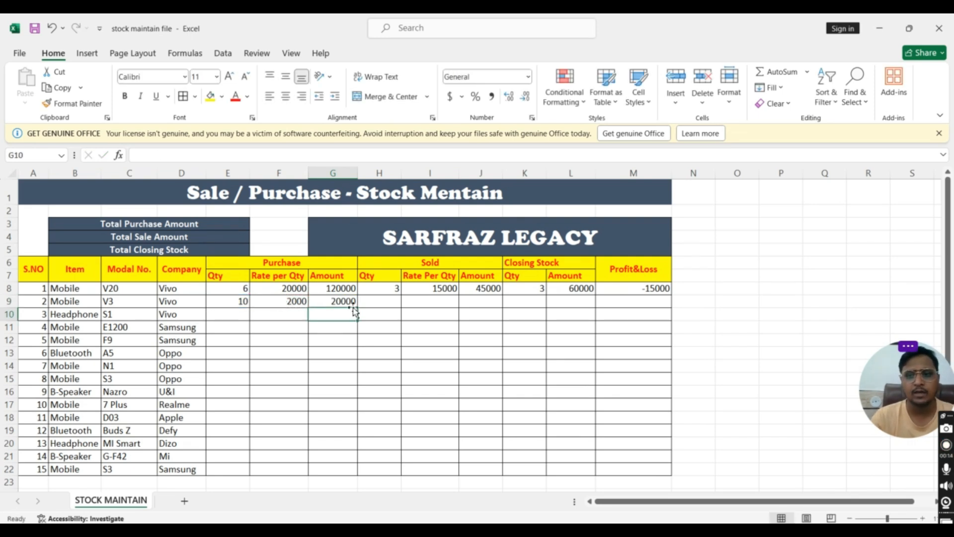
Enter a sold quantity of 5 in H9 and a sold rate of 3000 in I9 for the second item
left_click(376, 302)
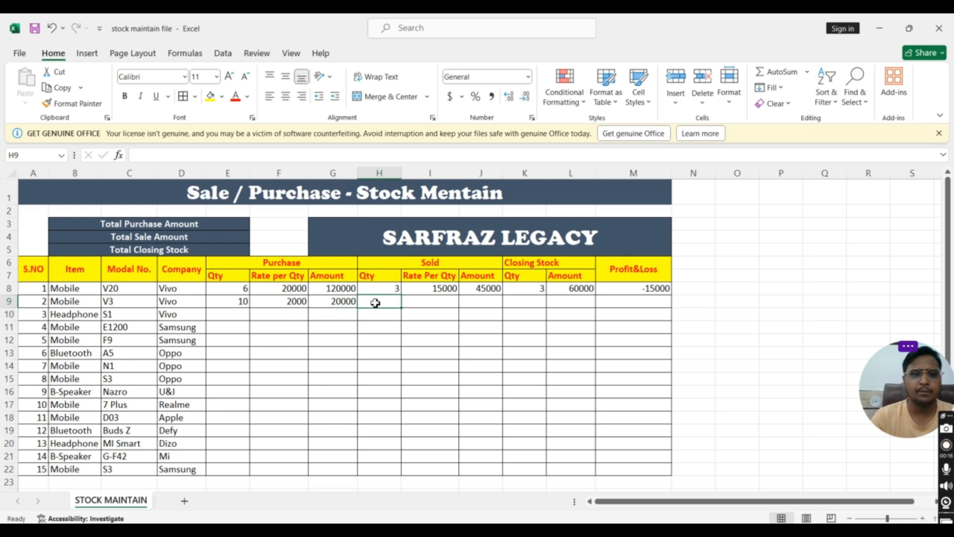
type("5")
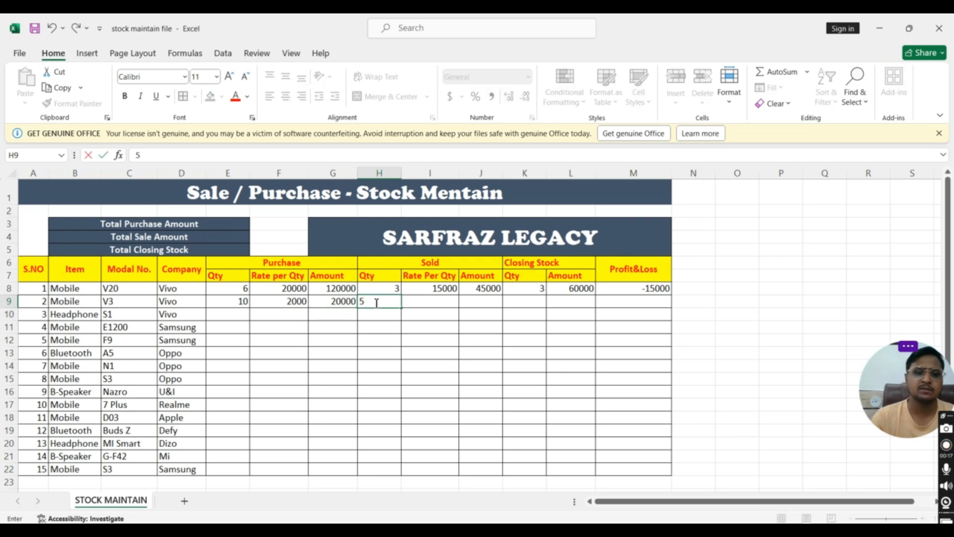
left_click(429, 302)
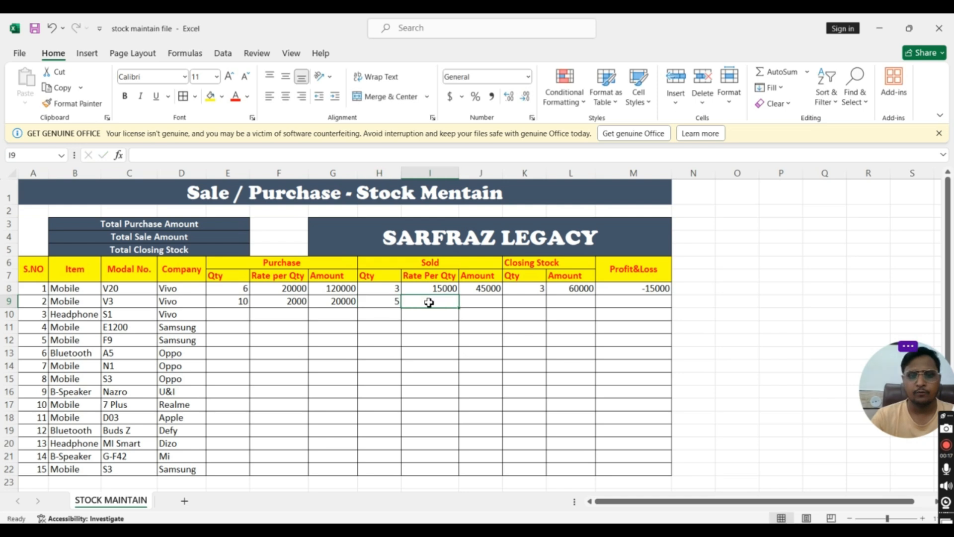
type("3000")
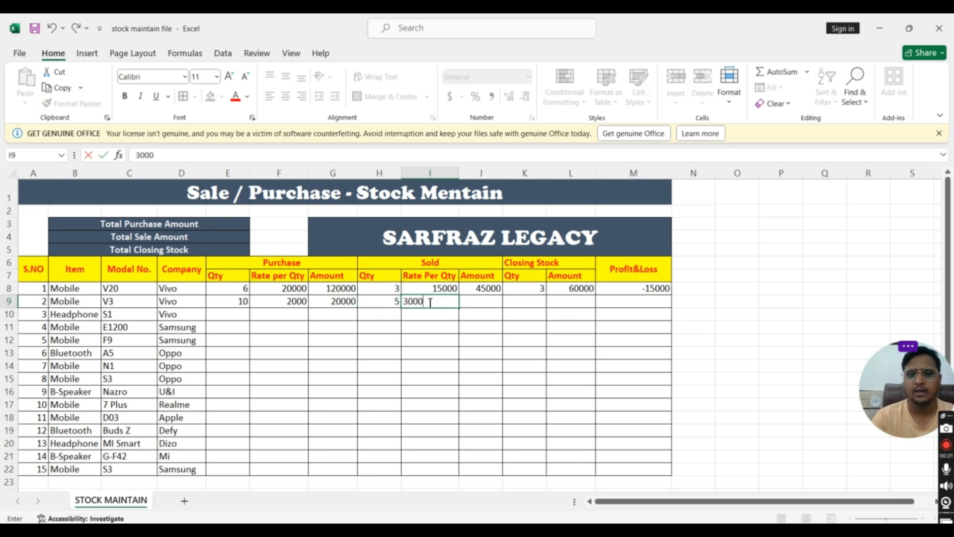
Calculate the second item's sold amount in J9 with the formula =H9*I9
left_click(484, 305)
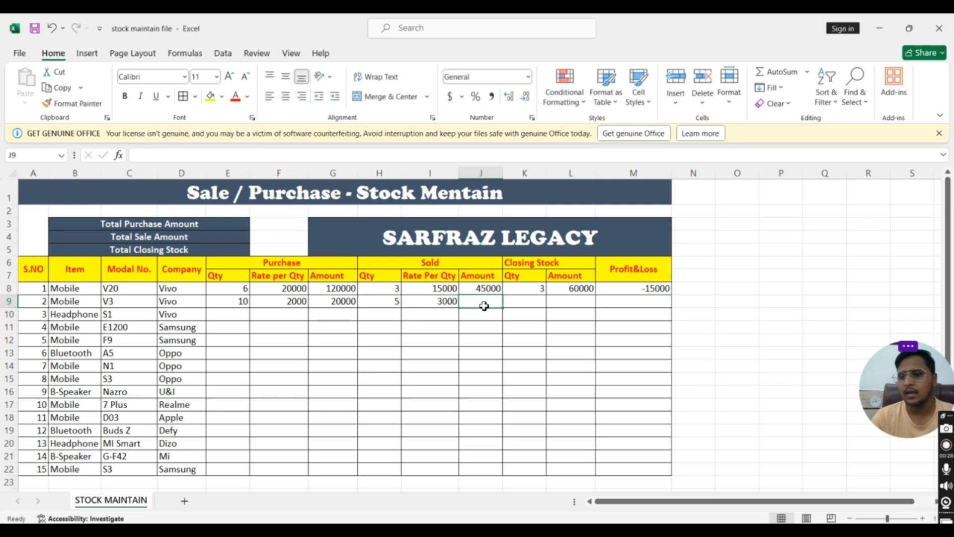
type("=")
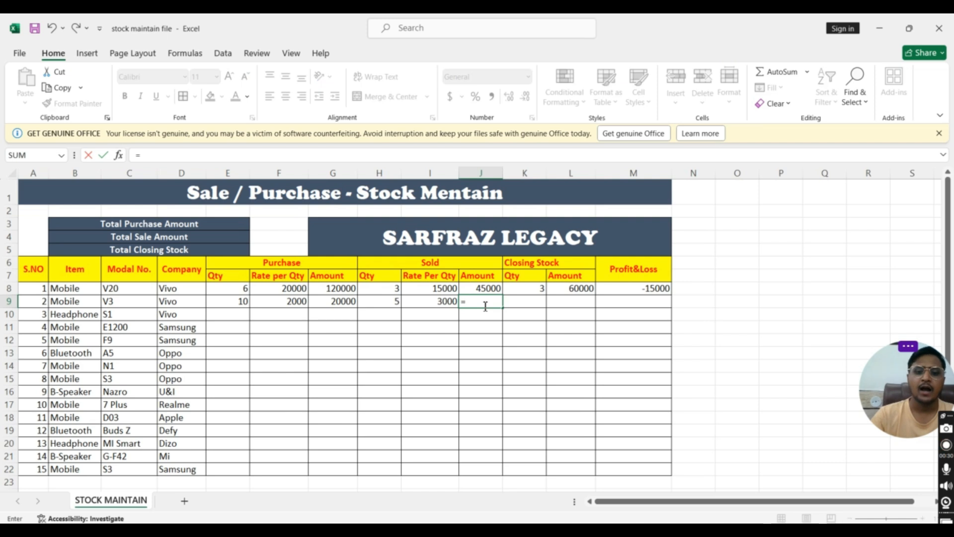
left_click(386, 301)
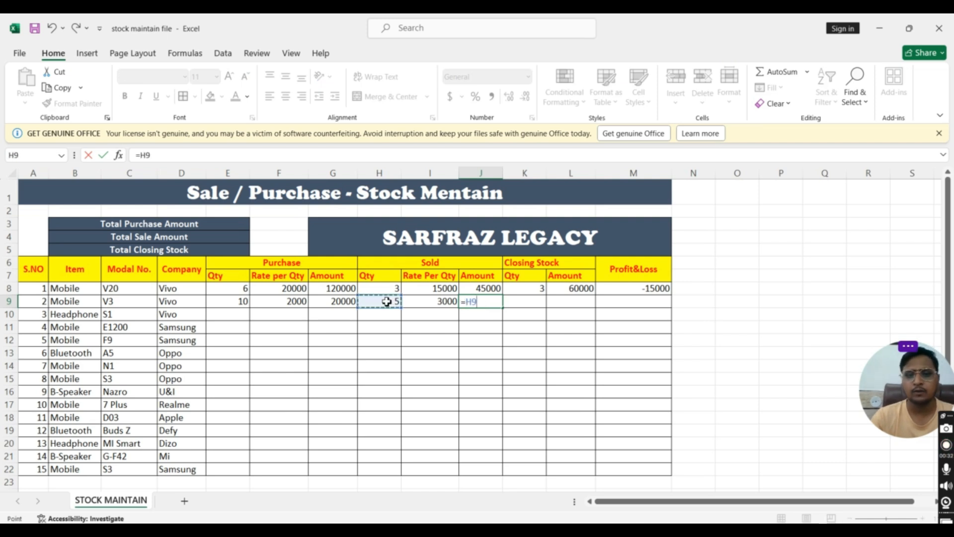
type("*")
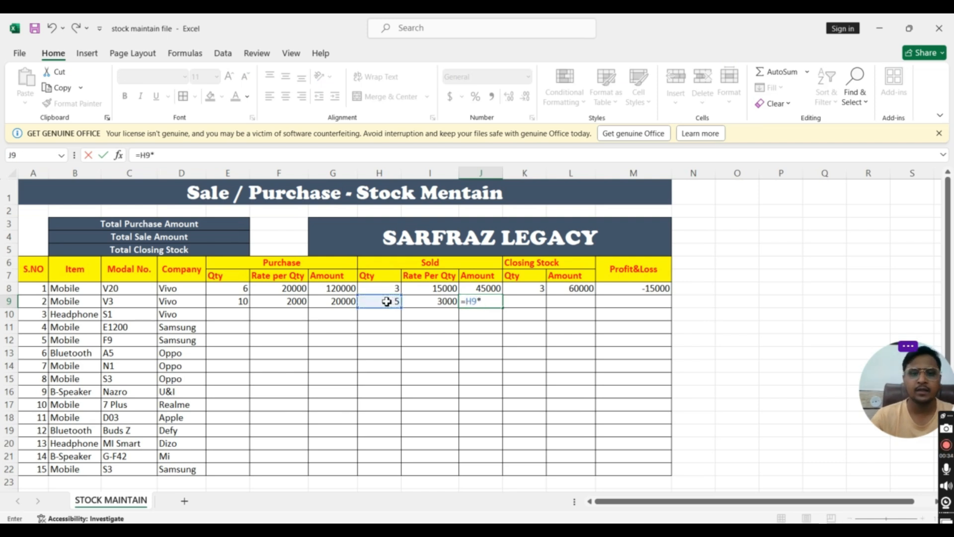
left_click(437, 303)
key("Return")
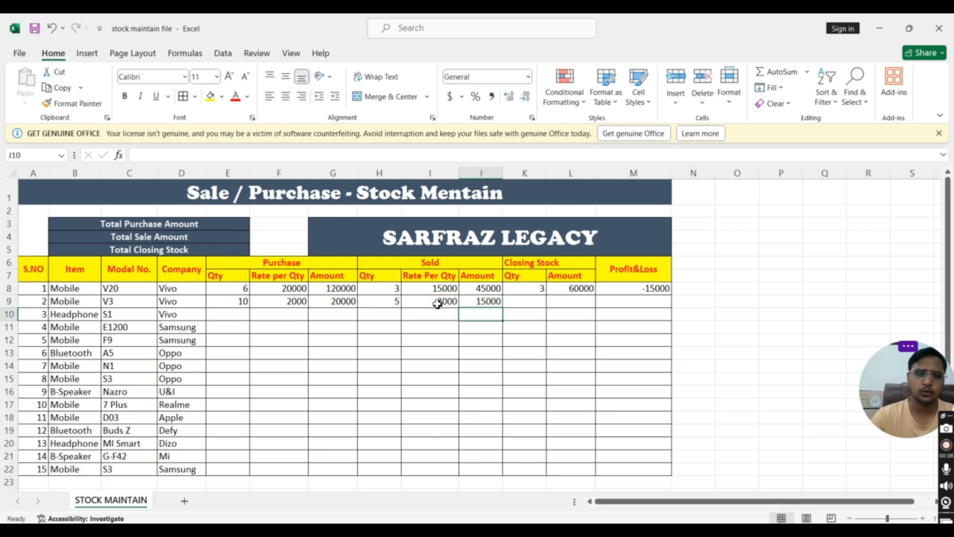
Calculate the second item's closing stock quantity in K9 with the formula =E9-H9
left_click(486, 304)
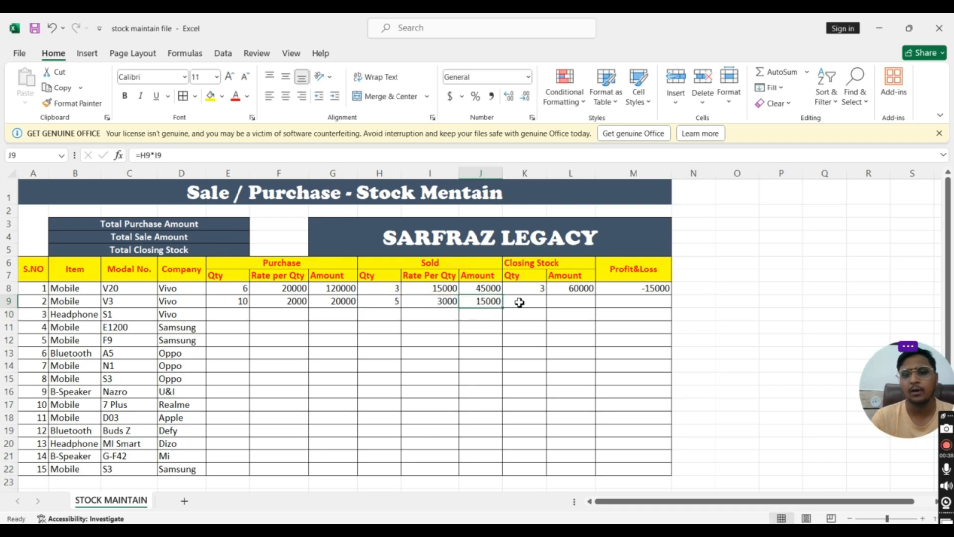
left_click(520, 302)
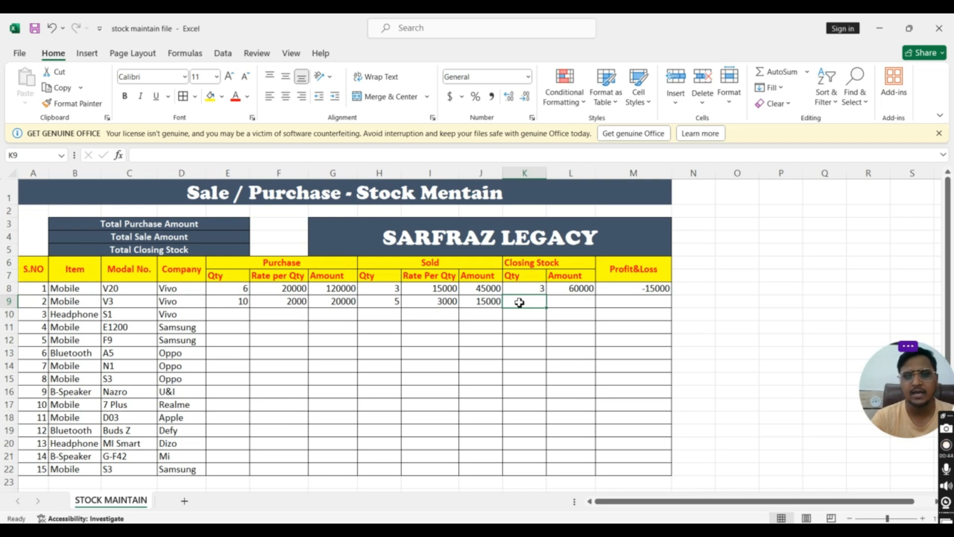
type("=")
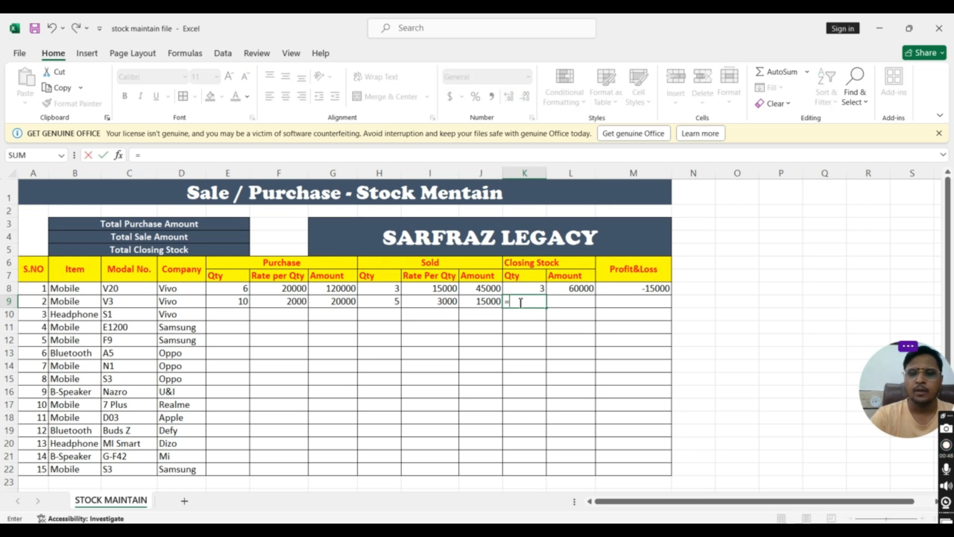
left_click(239, 303)
type("-")
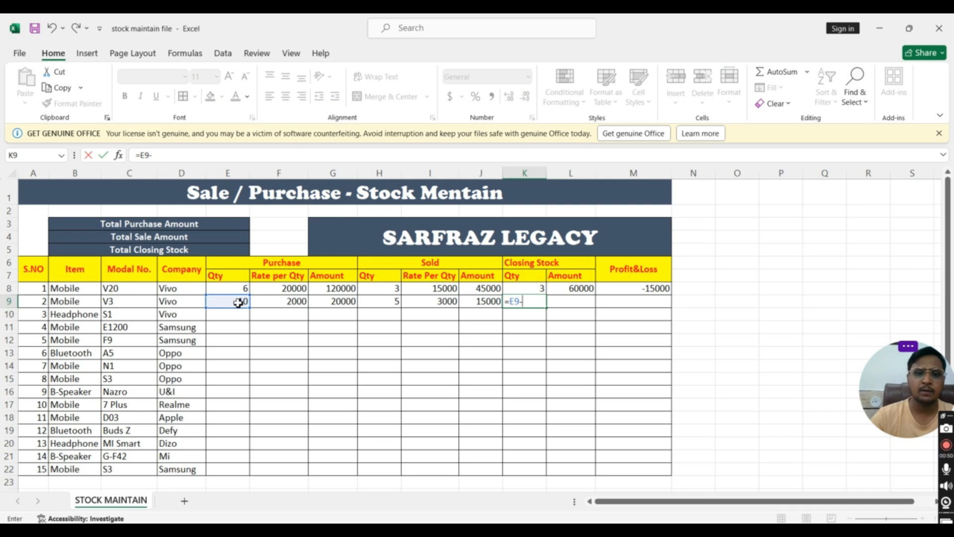
left_click(374, 301)
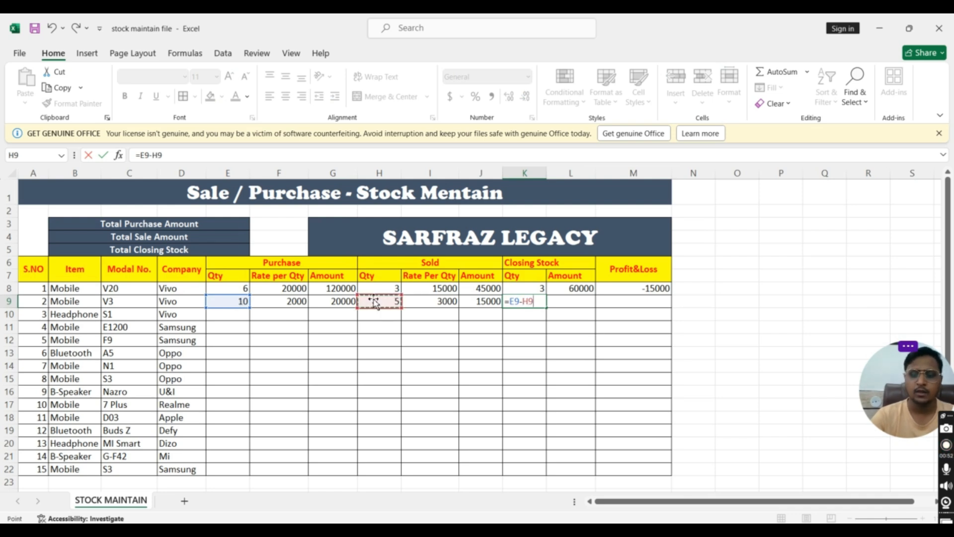
key("Return")
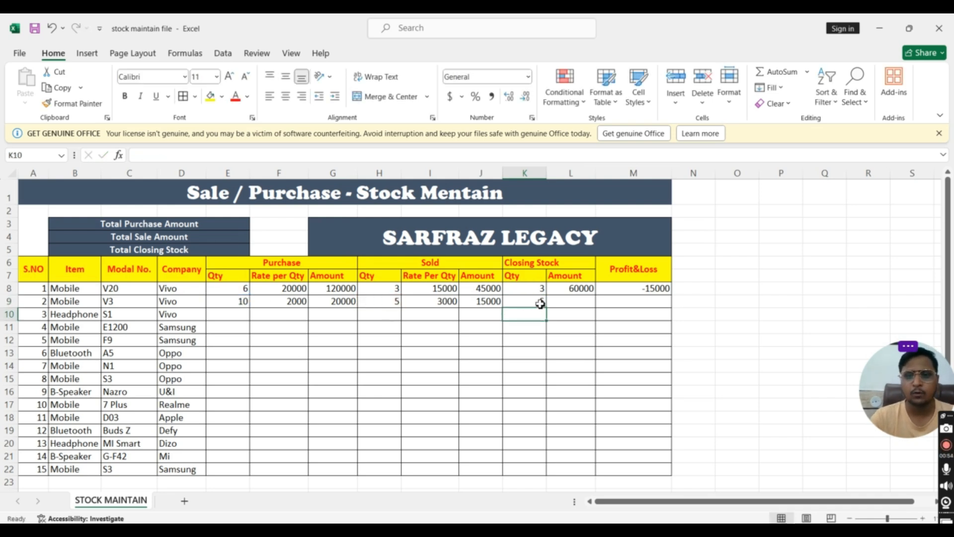
Calculate the second item's closing stock amount in L9 with the formula =K9*F9
left_click(565, 301)
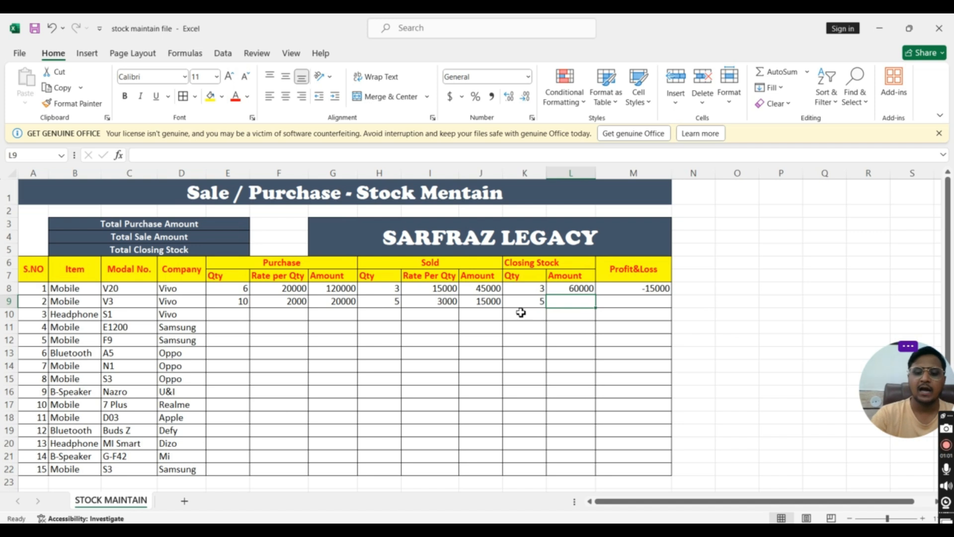
type("=")
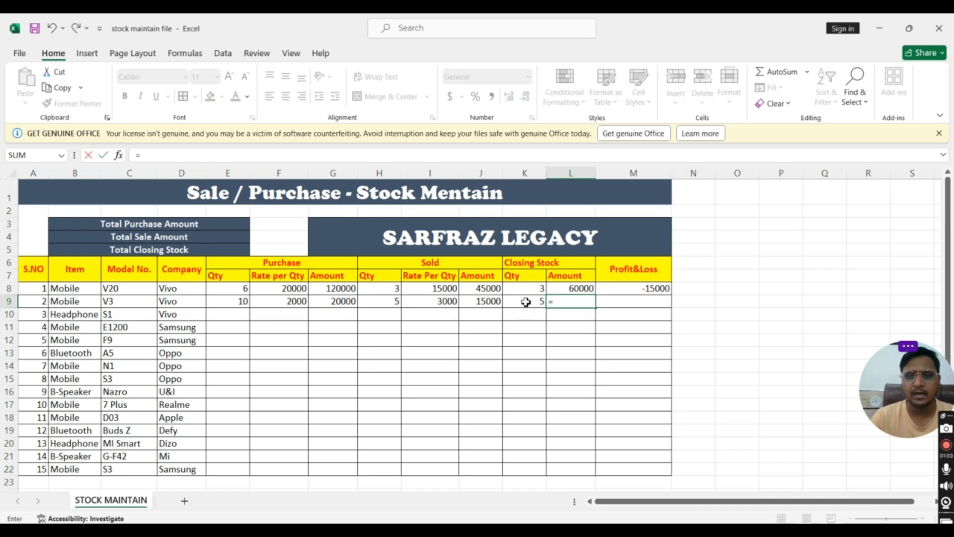
left_click(526, 301)
type("*")
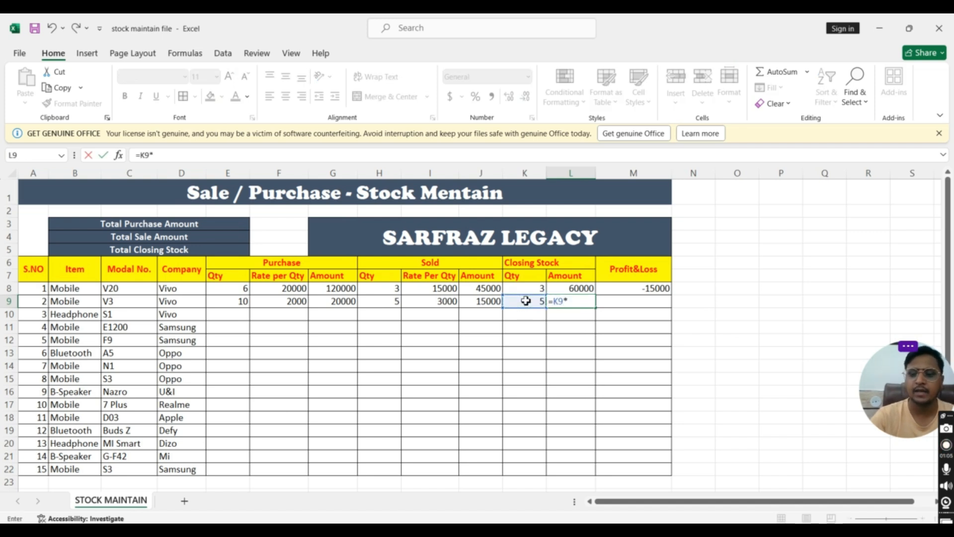
left_click(283, 303)
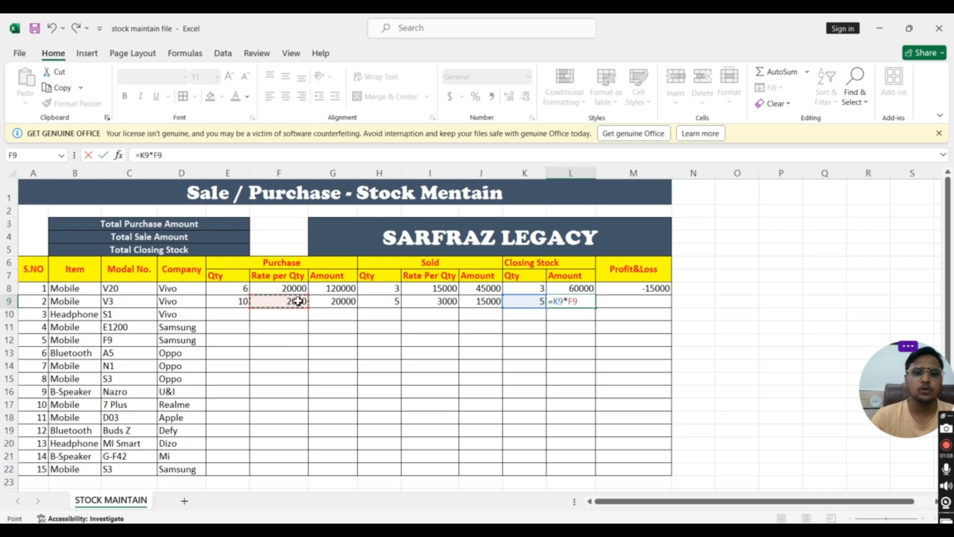
key("Return")
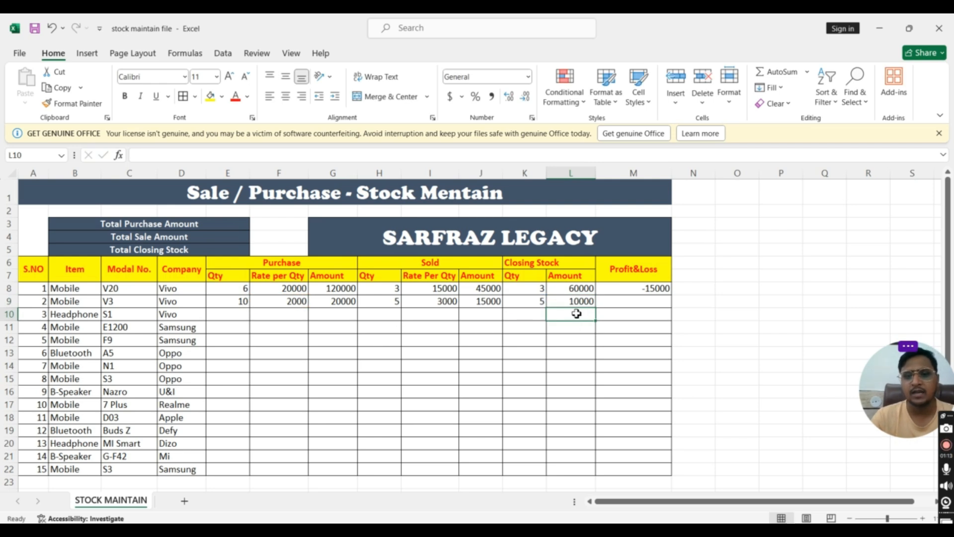
Calculate the second item's profit/loss in M9 with the formula =L9+J9-G9
left_click(623, 301)
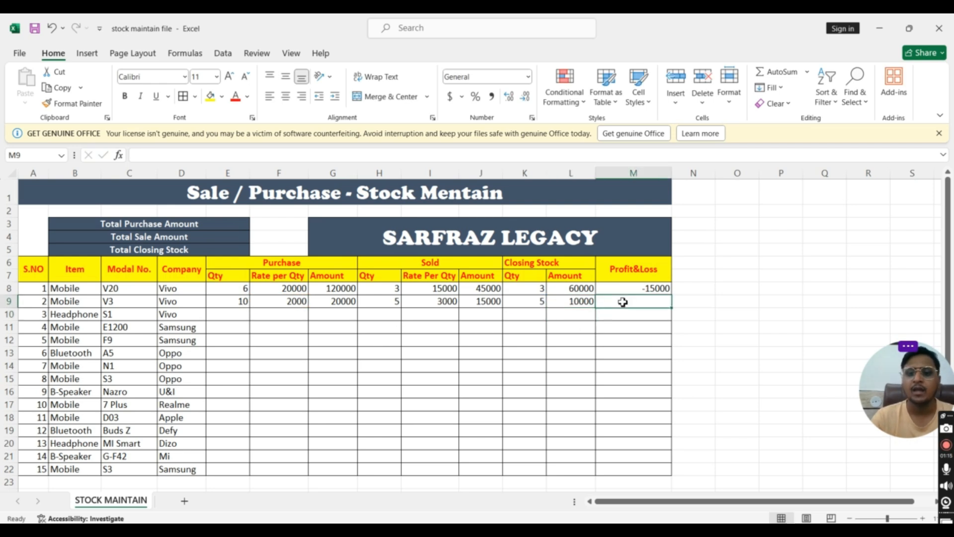
type("=")
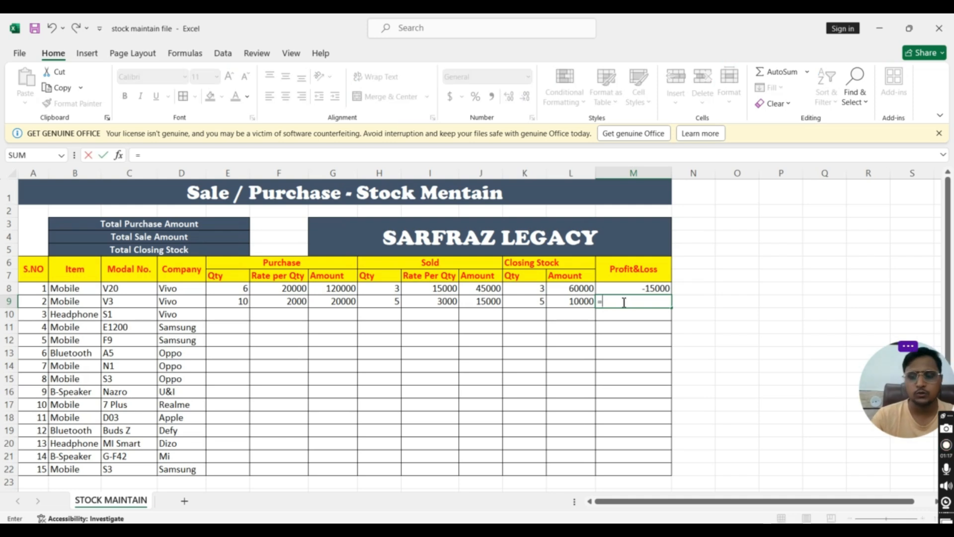
left_click(573, 302)
type("+")
left_click(487, 302)
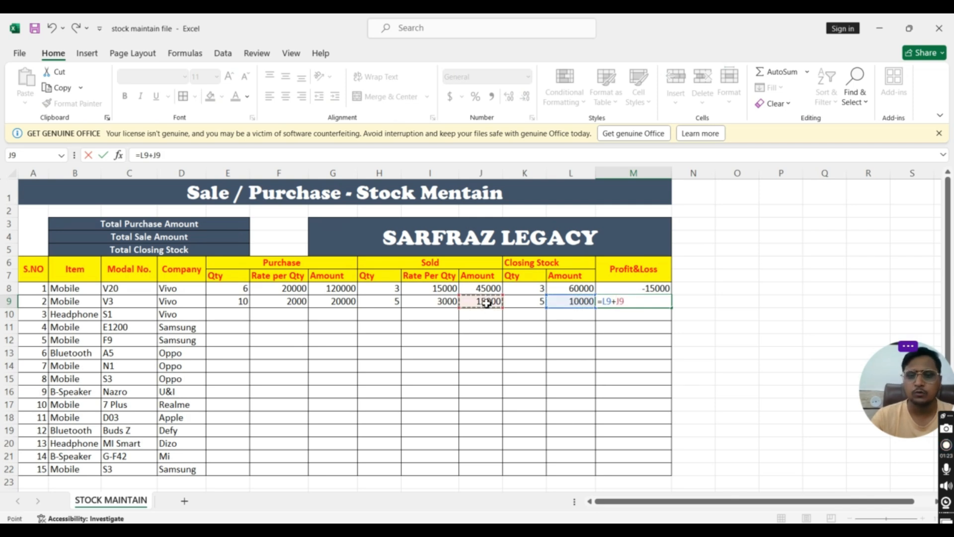
type("-")
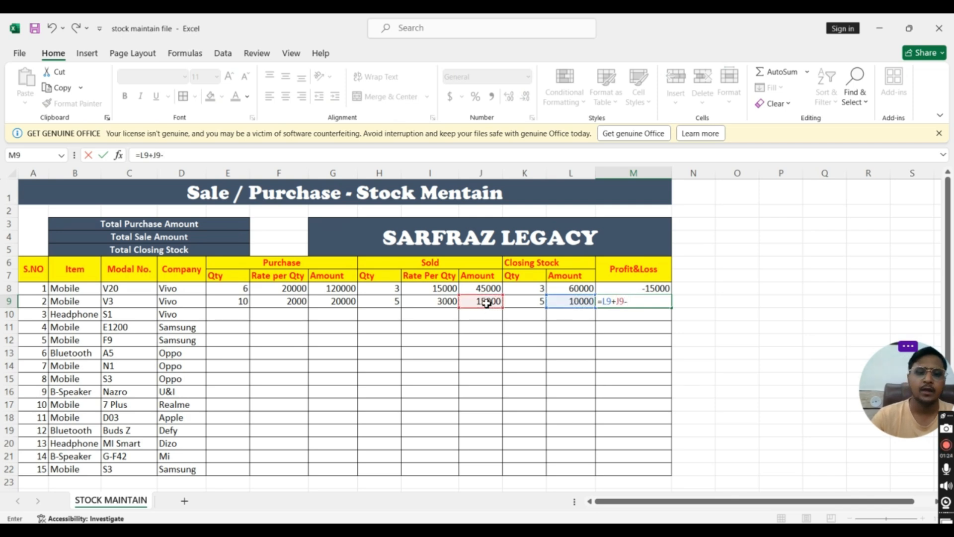
left_click(352, 302)
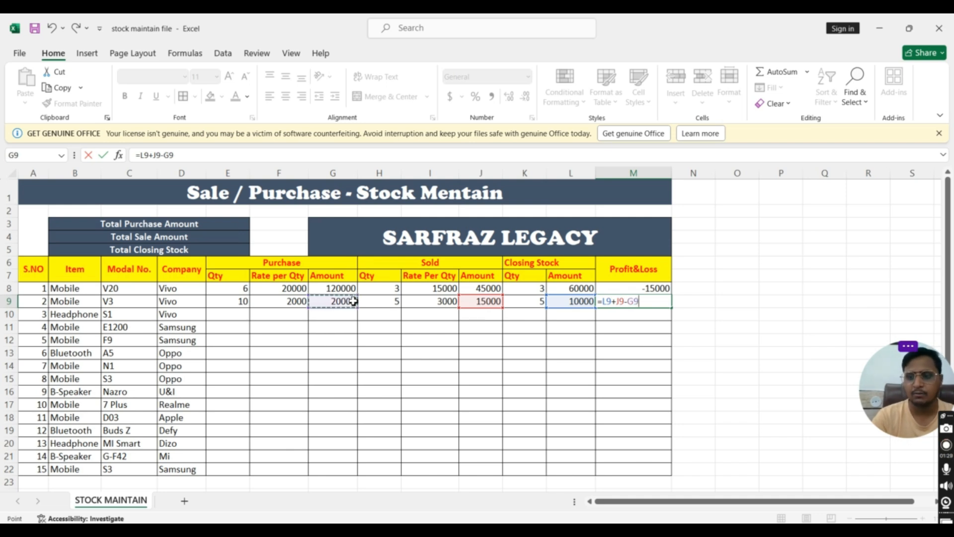
key("Return")
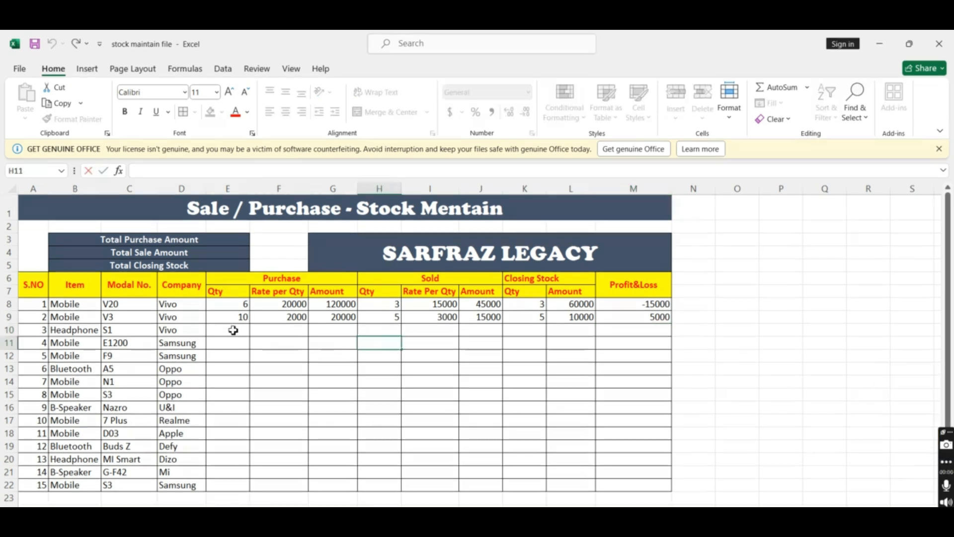
Enter the purchase quantities 20, 3015 and 90 in E10:E12 for items 3 to 5
left_click(233, 330)
type("20")
key("Return")
type("3015")
key("Return")
type("90")
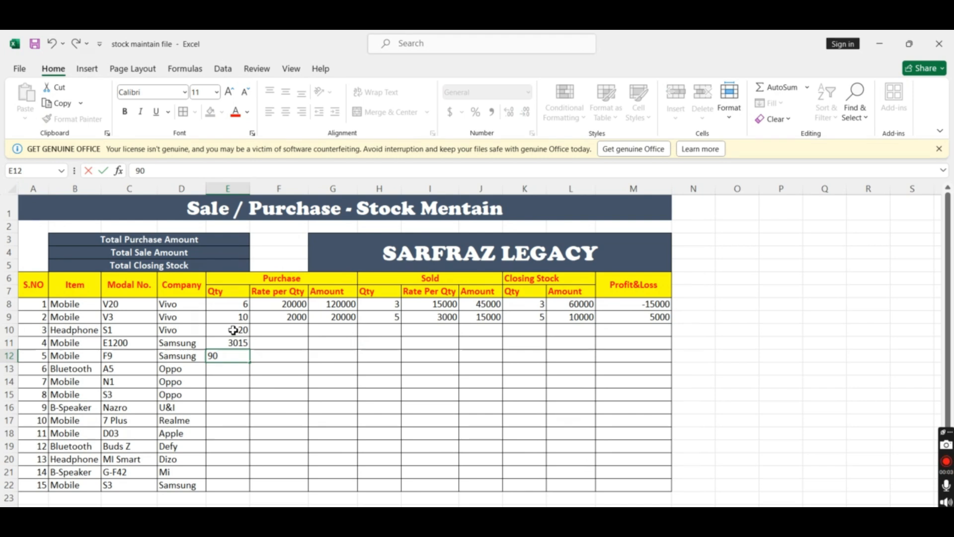
key("Return")
Enter the purchase quantities 50, 63, 48, 56, 58, 12 and 52 in E13:E19 for items 6 to 12
type("50")
key("Return")
type("63")
key("Return")
type("48")
key("Return")
type("56")
key("Return")
type("58")
key("Return")
type("12")
key("Return")
Enter the purchase quantities 63, 47 and 56 in E20:E22 for items 13 to 15
key("Return")
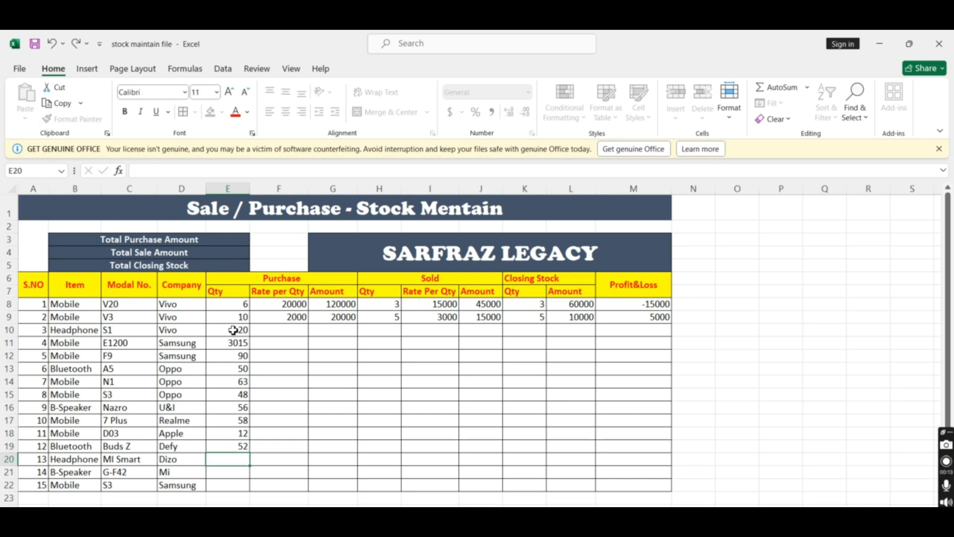
type("63")
key("Return")
type("47")
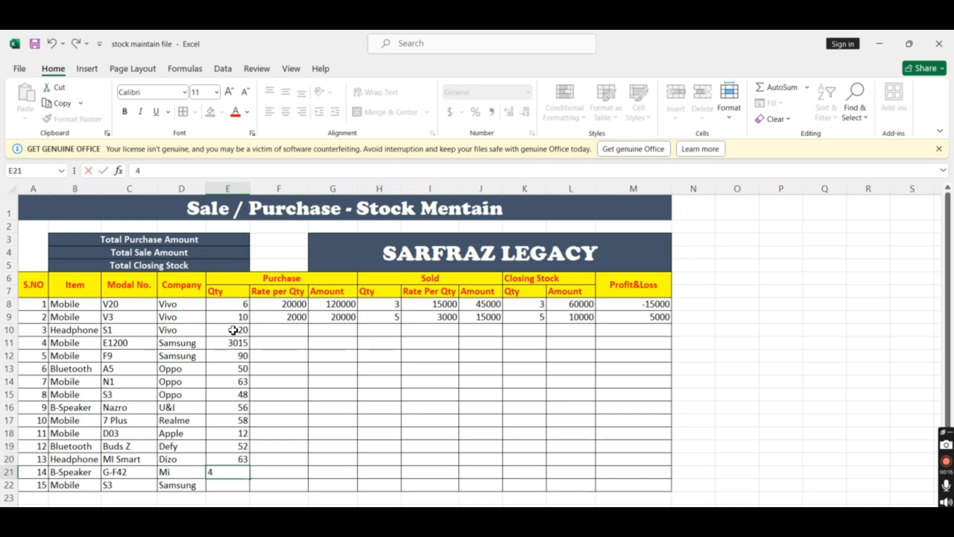
key("Return")
type("56")
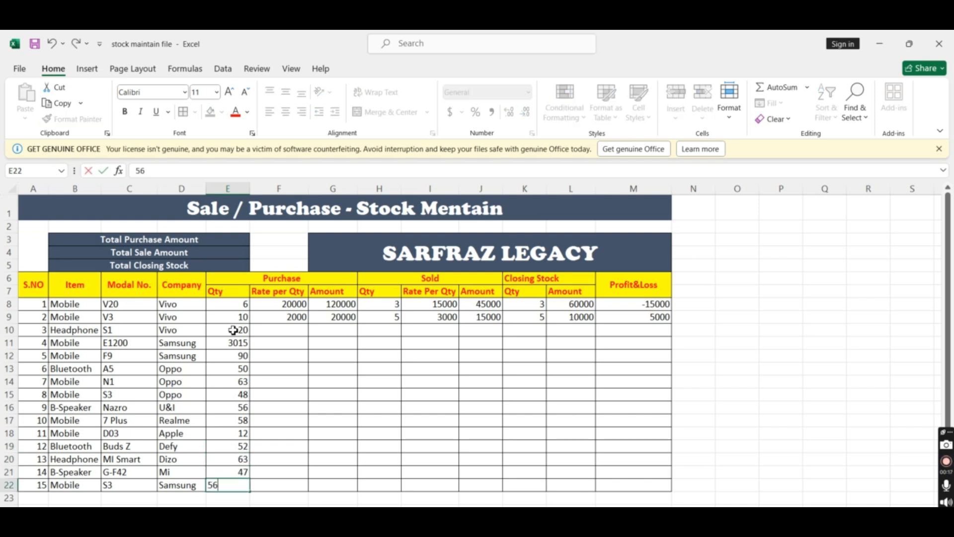
left_click(282, 345)
Correct the fourth item's purchase quantity in E11 to 30
left_click(236, 346)
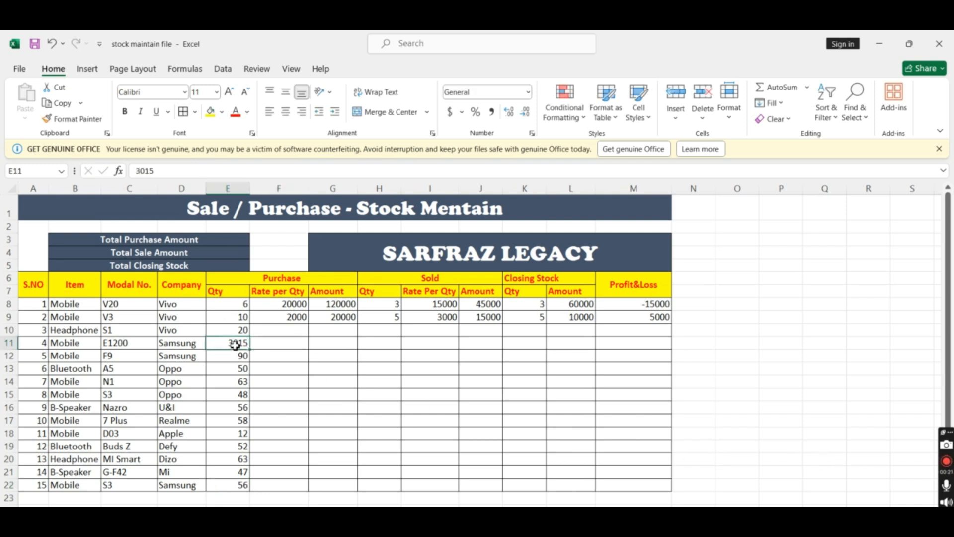
key("BackSpace")
type("30")
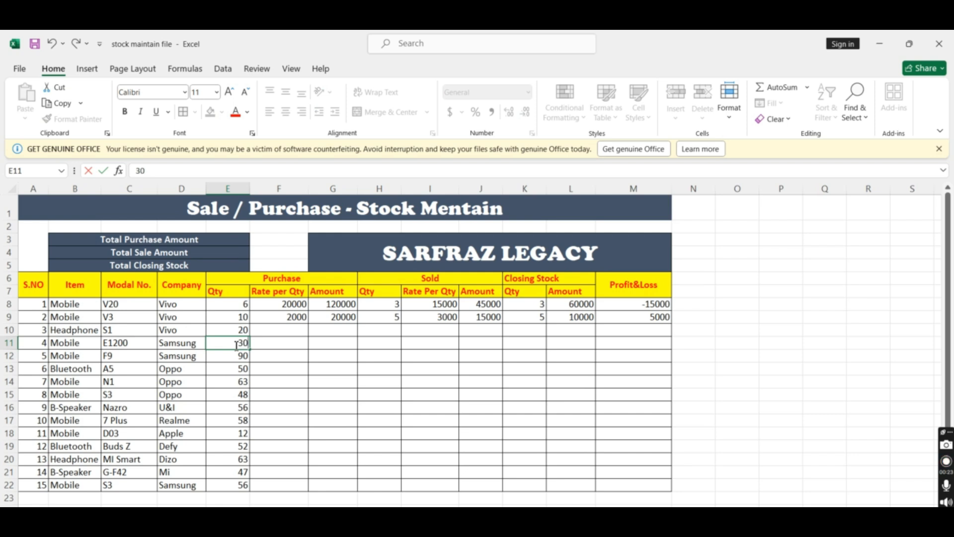
left_click(318, 358)
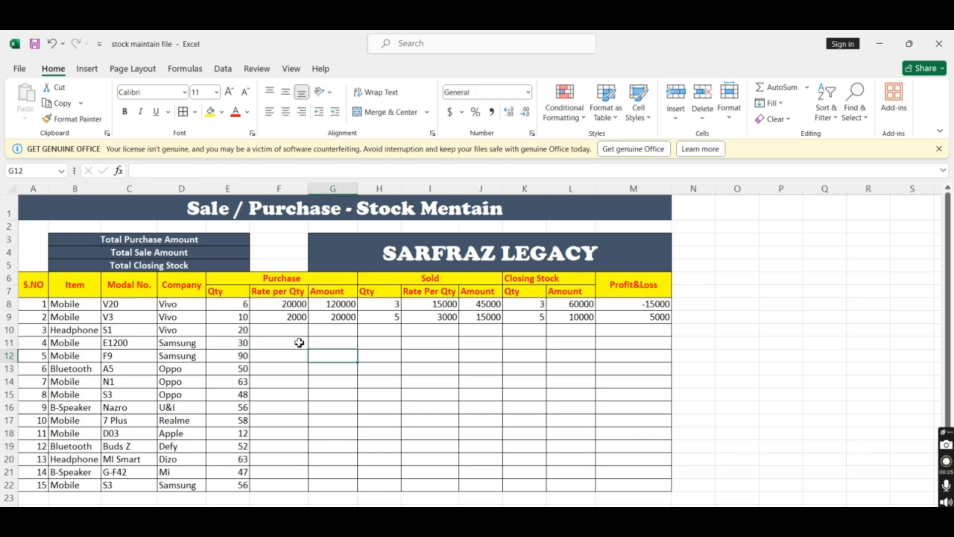
left_click(946, 461)
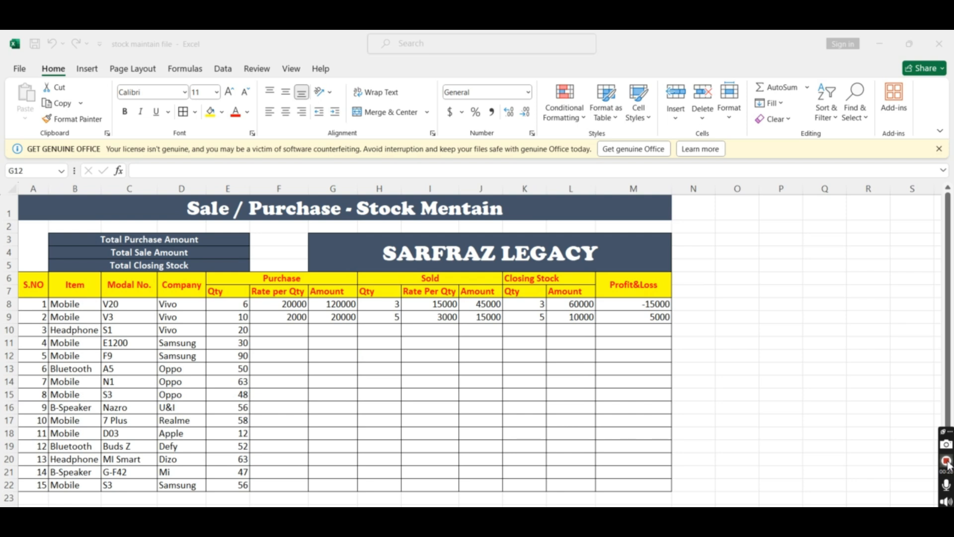
Enter the purchase rates 6000, 5000 and 4500 in F10:F12 for items 3 to 5
left_click(277, 332)
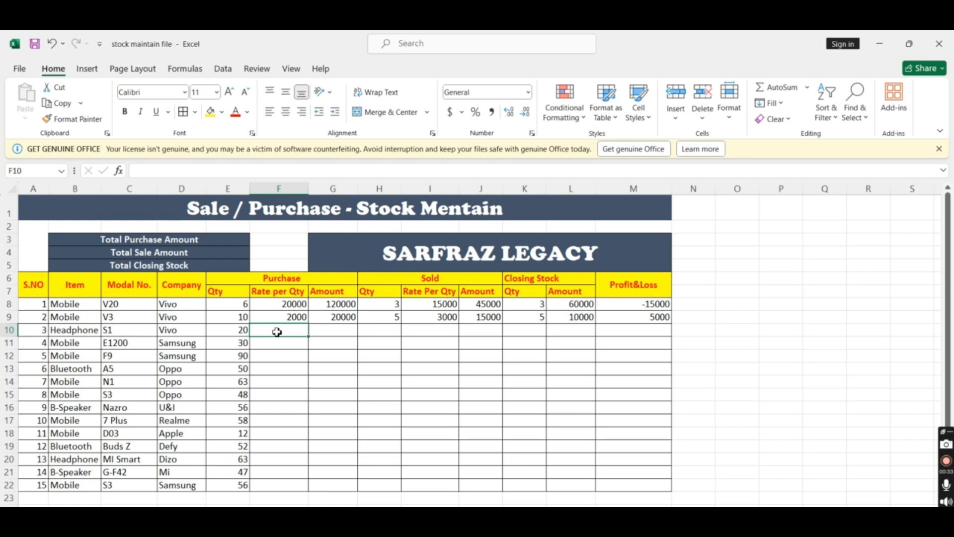
type("6000")
key("Return")
type("5000")
key("Return")
type("45")
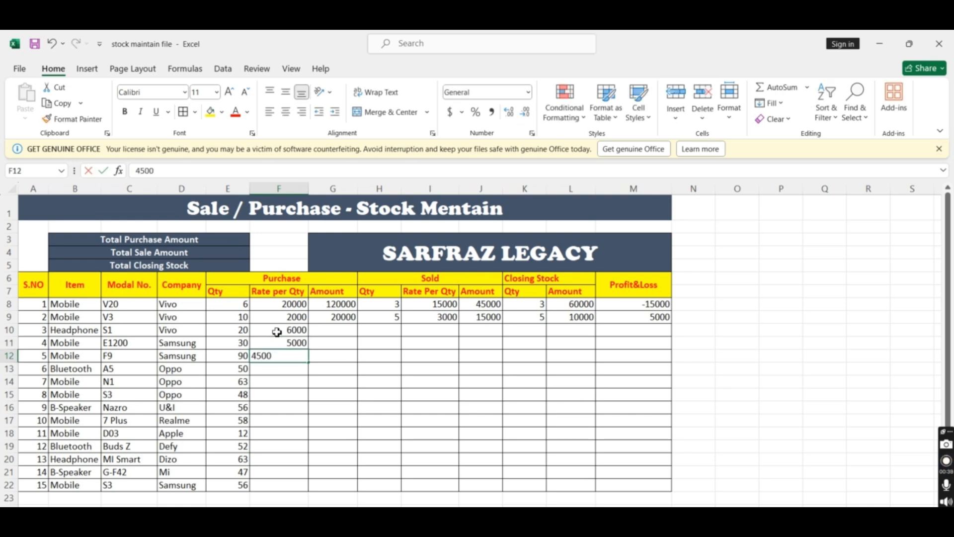
type("00")
key("Return")
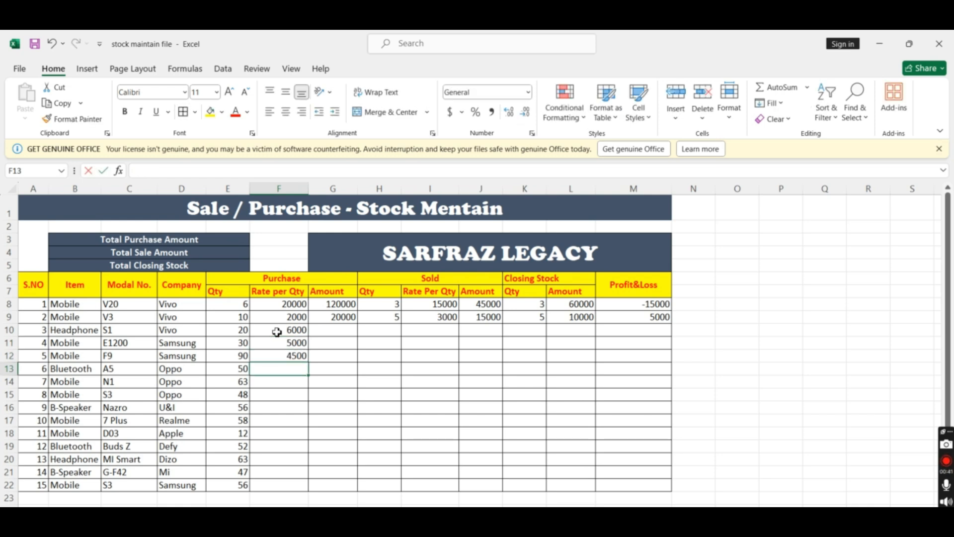
Enter the purchase rates 6300, 10000, 12000 and 15000 in F13:F16 for items 6 to 9
type("6300")
key("Return")
type("10000")
key("Return")
type("12000")
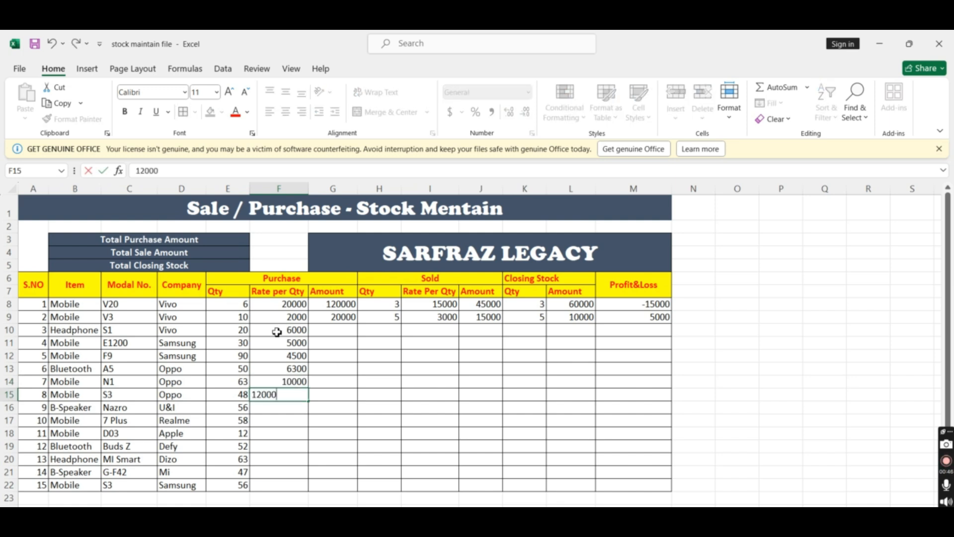
key("Return")
type("15")
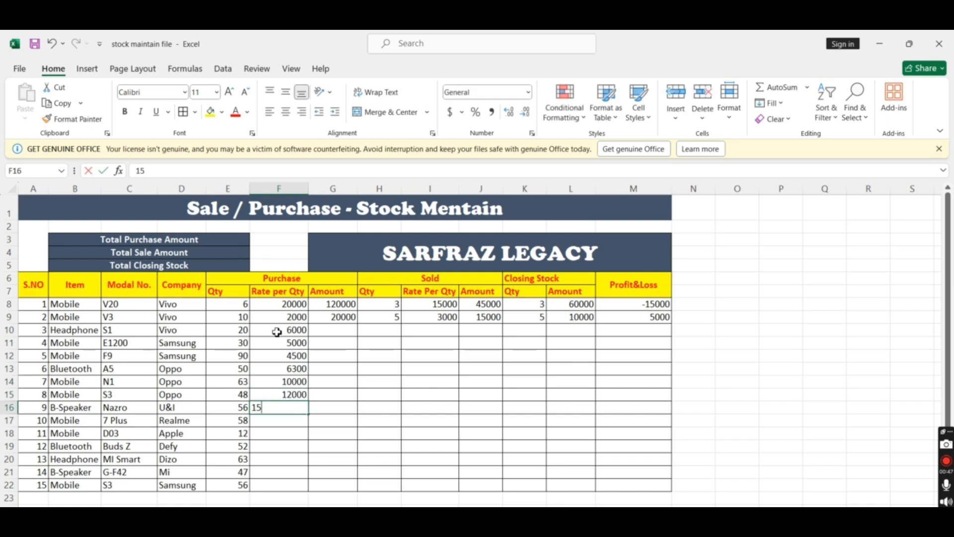
type("000")
key("Return")
Enter the purchase rates 6300, 5500 and 4500 in F17:F19 for items 10 to 12
type("6300")
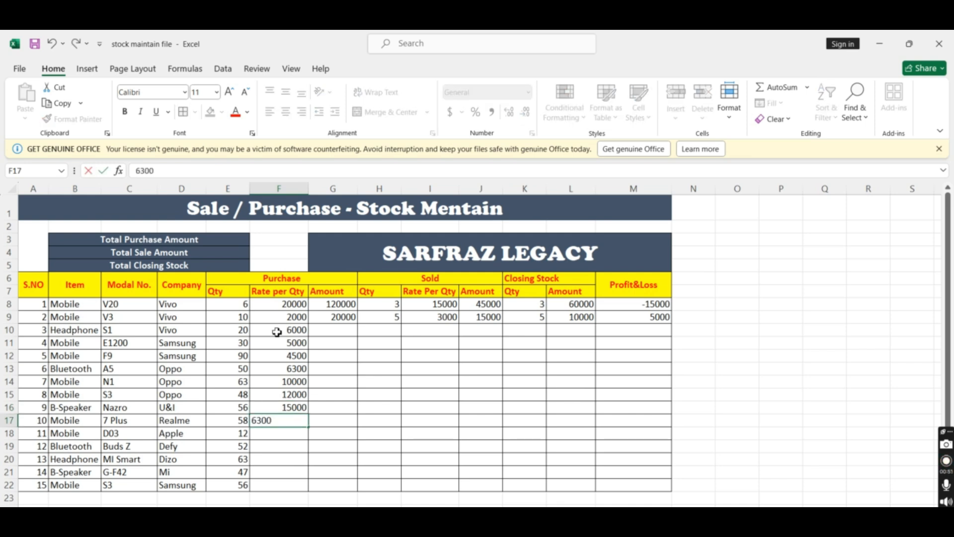
key("Return")
type("5500")
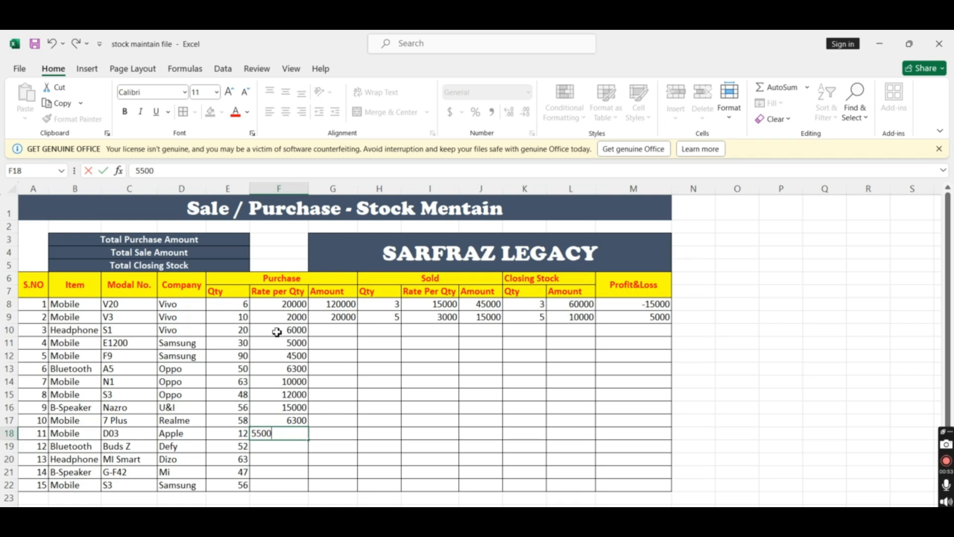
key("Return")
type("4500")
key("Return")
Enter the purchase rates 8500, 9000 and 7000 in F20:F22 for items 13 to 15
type("8500")
key("Return")
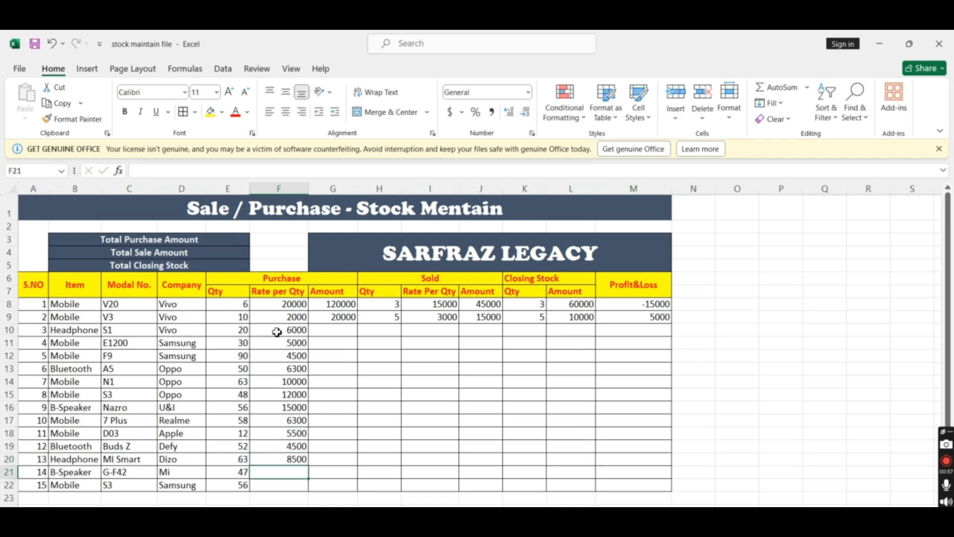
type("9000")
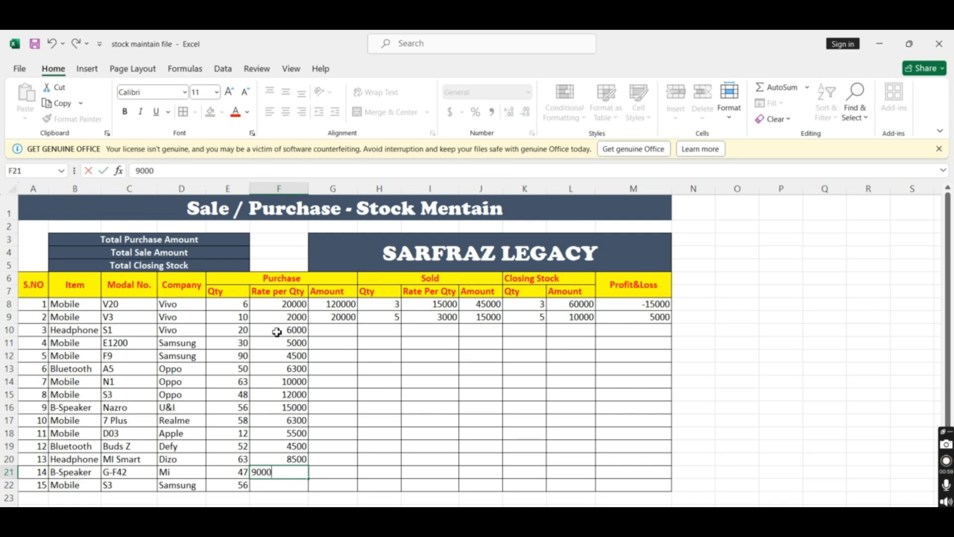
key("Return")
type("700")
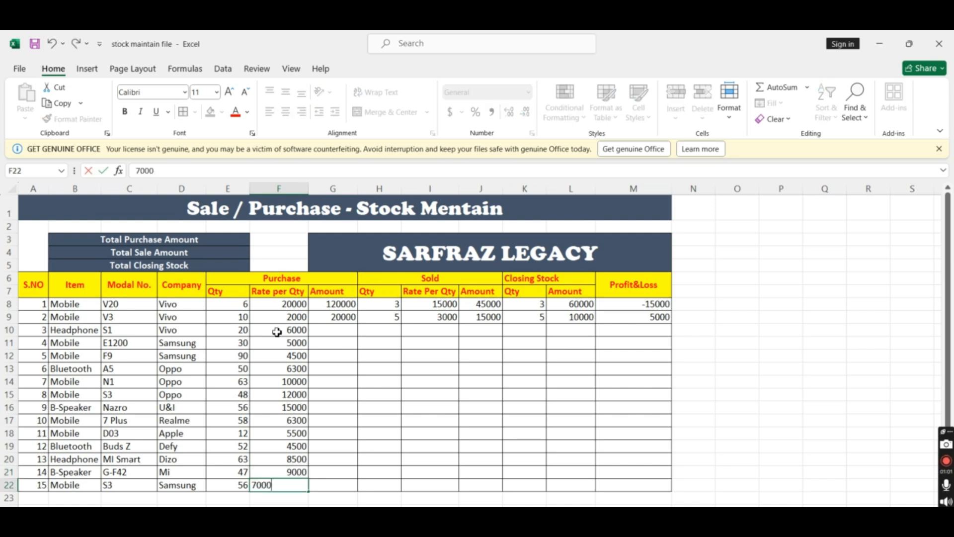
type("0")
left_click(474, 365)
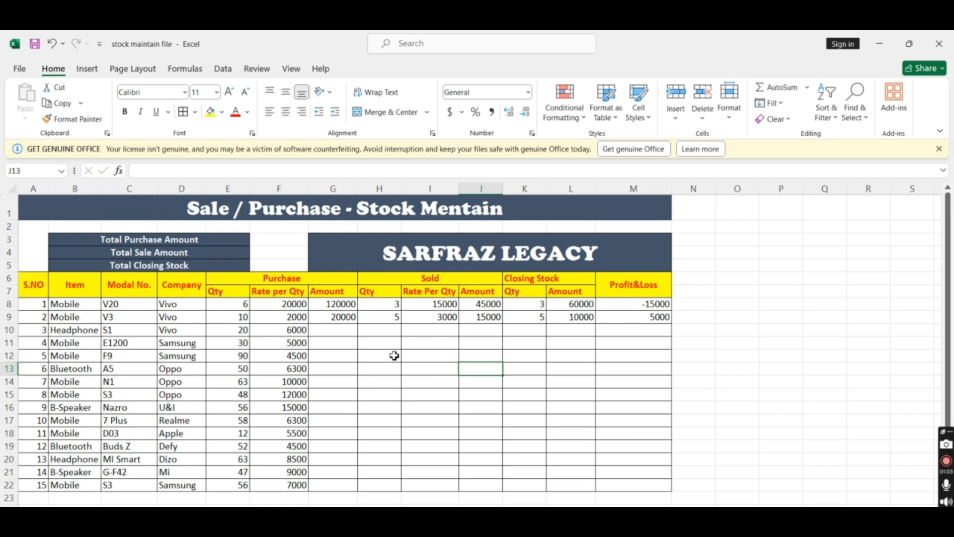
Enter the sold quantities 6, 15 and 50 in H10:H12 for items 3 to 5
left_click(391, 330)
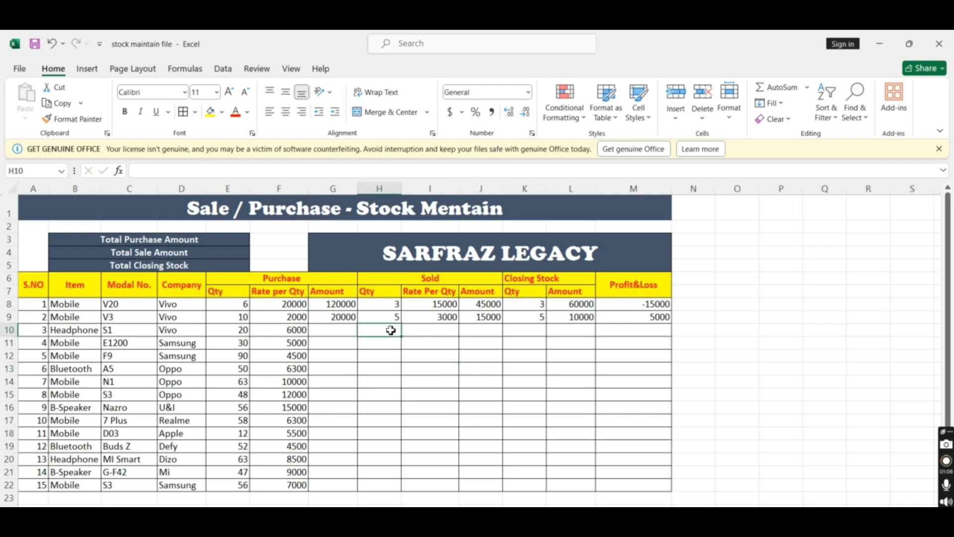
type("6")
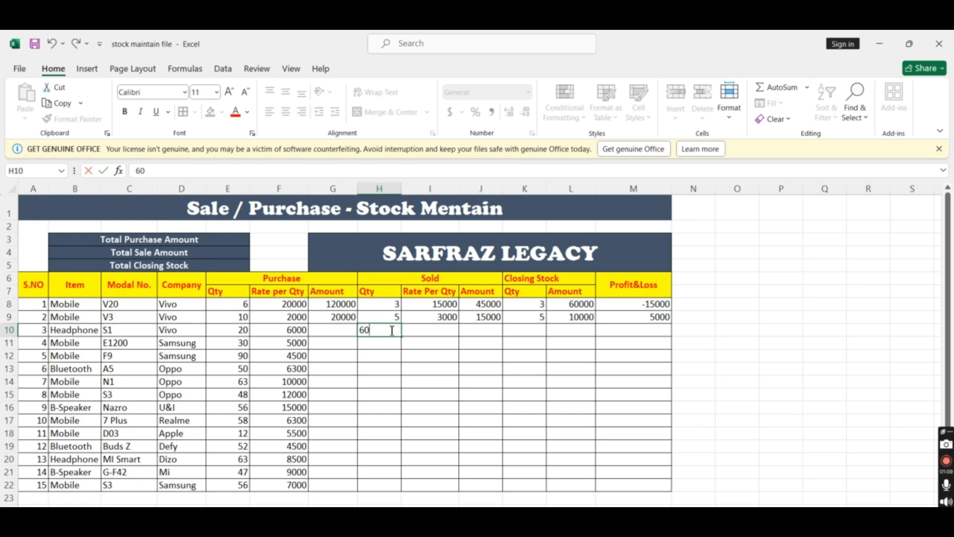
key("Return")
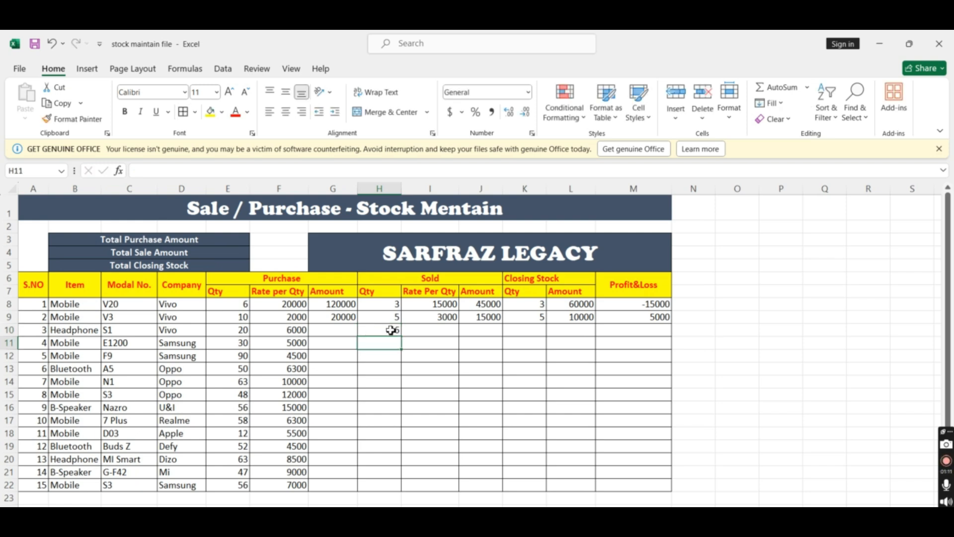
type("15")
key("Return")
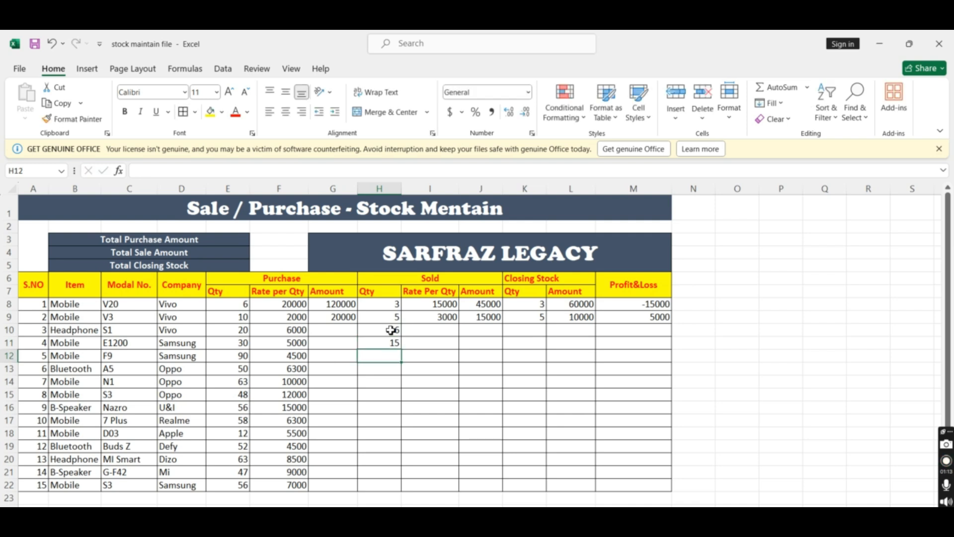
type("50")
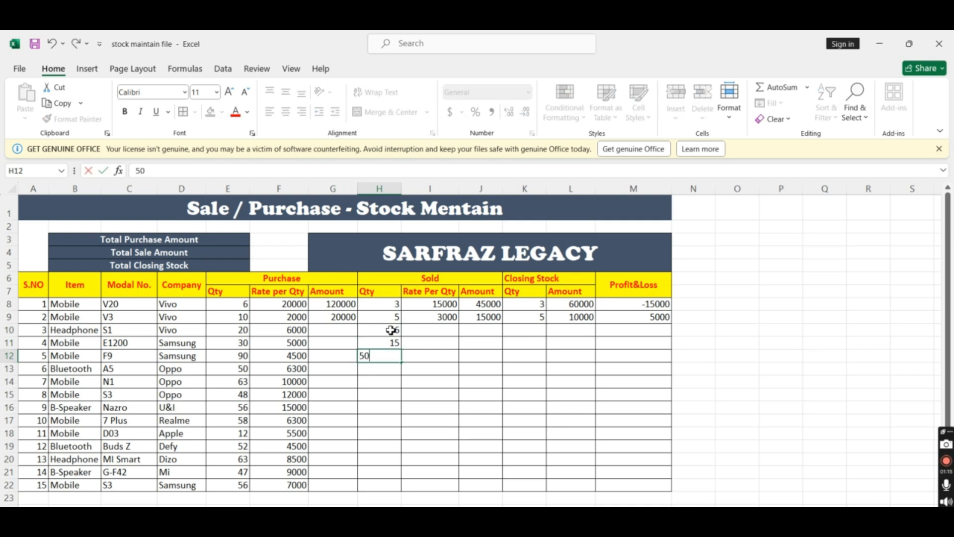
key("Return")
Enter the sold quantities 45, 60, 40 and 50 in H13:H16 for items 6 to 9
type("45")
key("Return")
type("60")
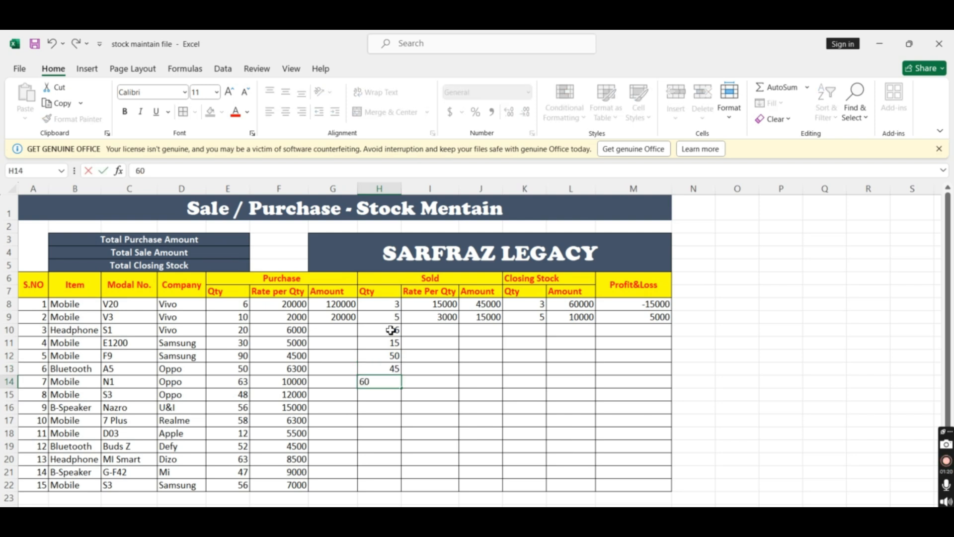
key("Return")
type("40")
key("Return")
type("50")
key("Return")
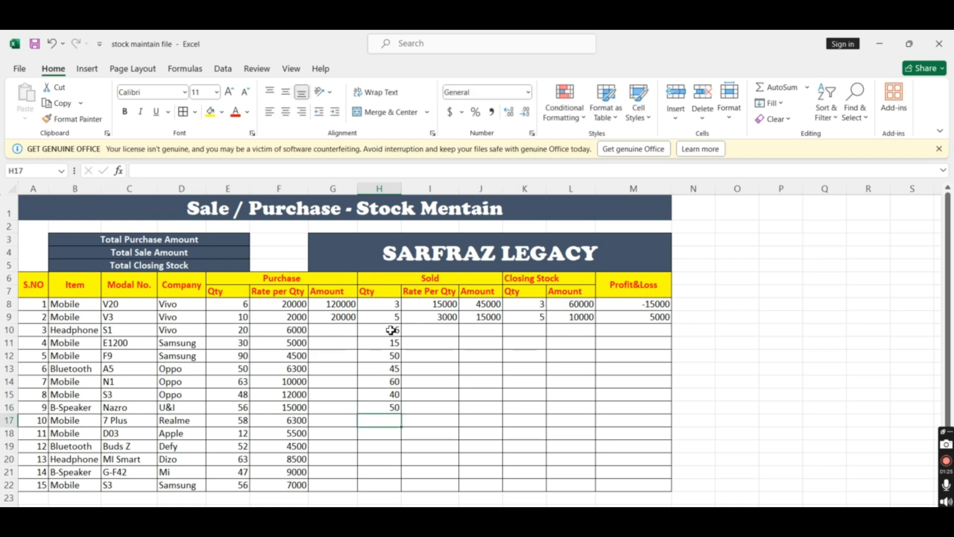
Enter the sold quantities 50, 10 and 50 in H17:H19 for items 10 to 12
type("50")
key("Return")
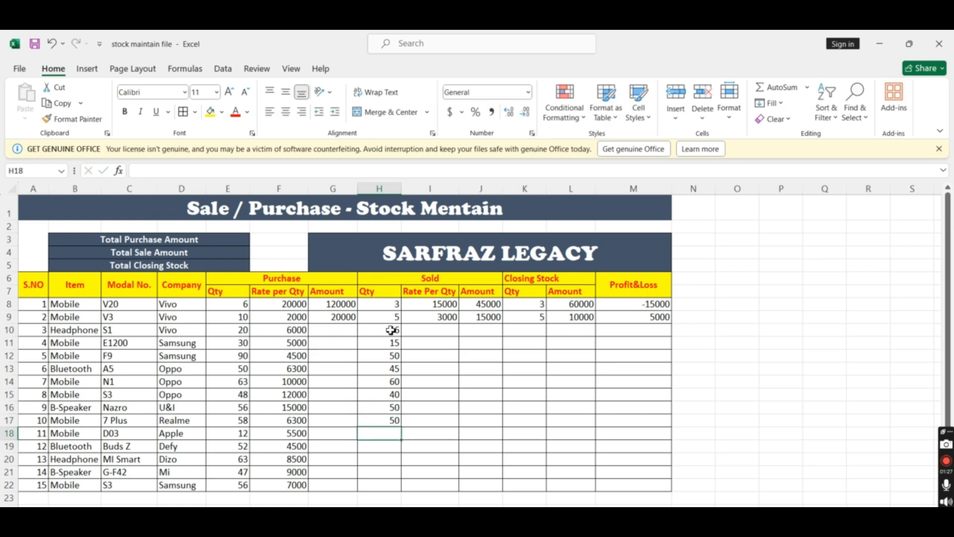
type("10")
key("Return")
type("5")
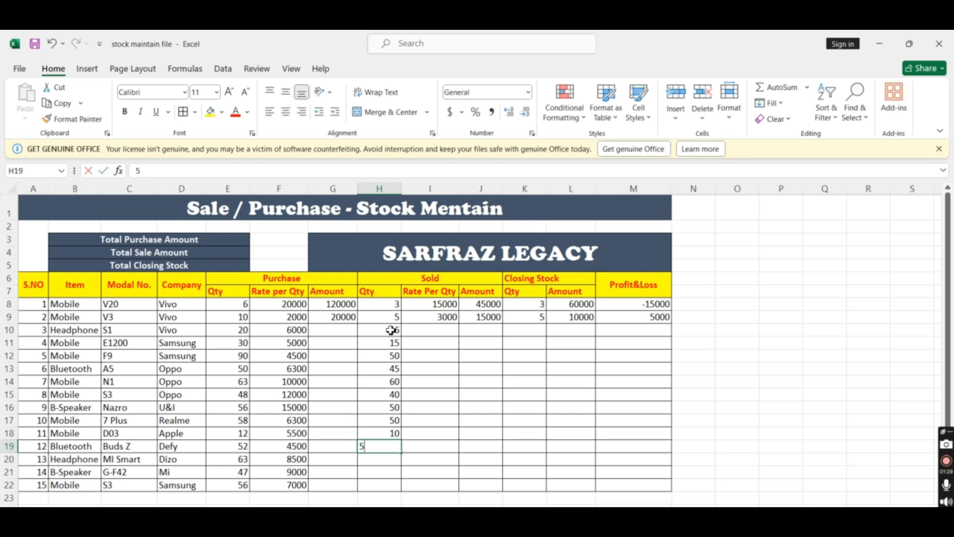
type("0")
key("Return")
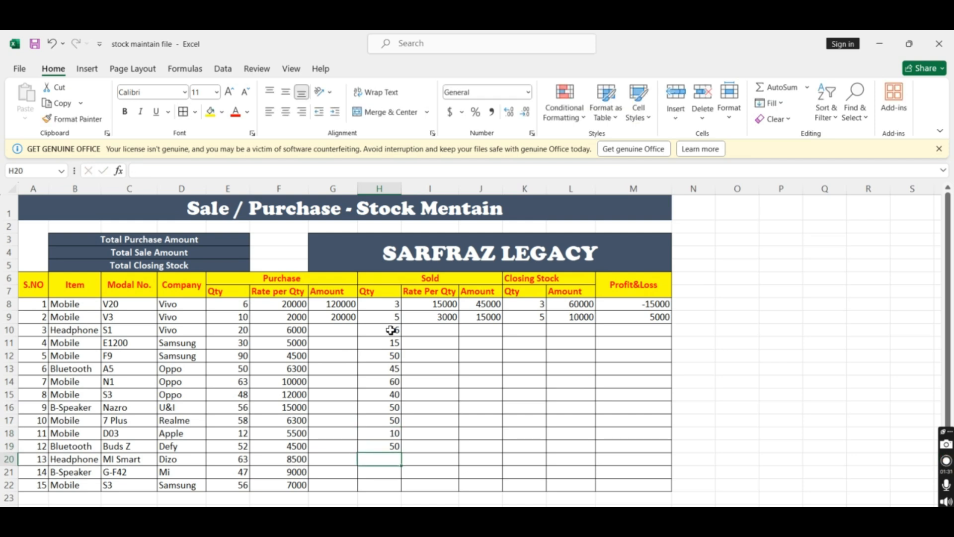
Enter the sold quantities 60, 45 and 35 in H20:H22 for items 13 to 15
type("60")
key("Return")
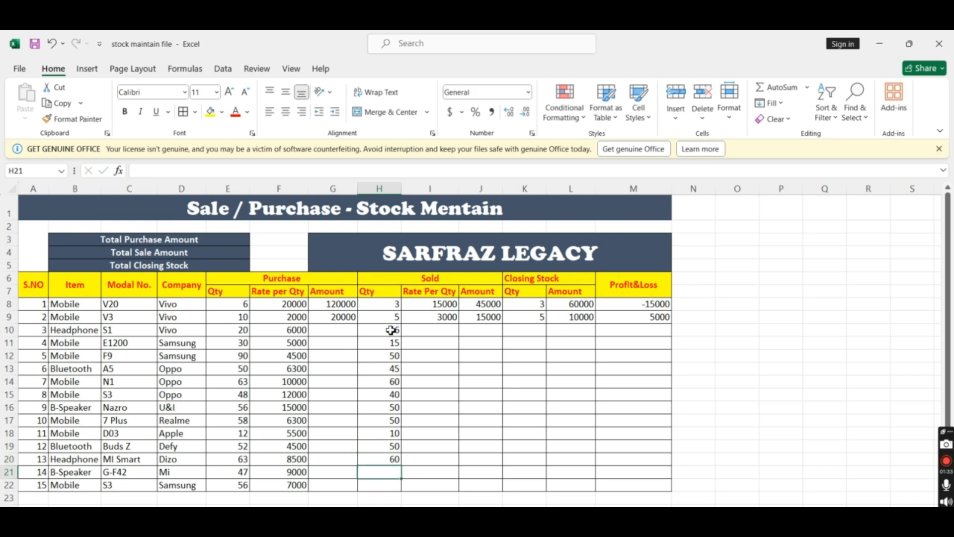
type("45")
key("Return")
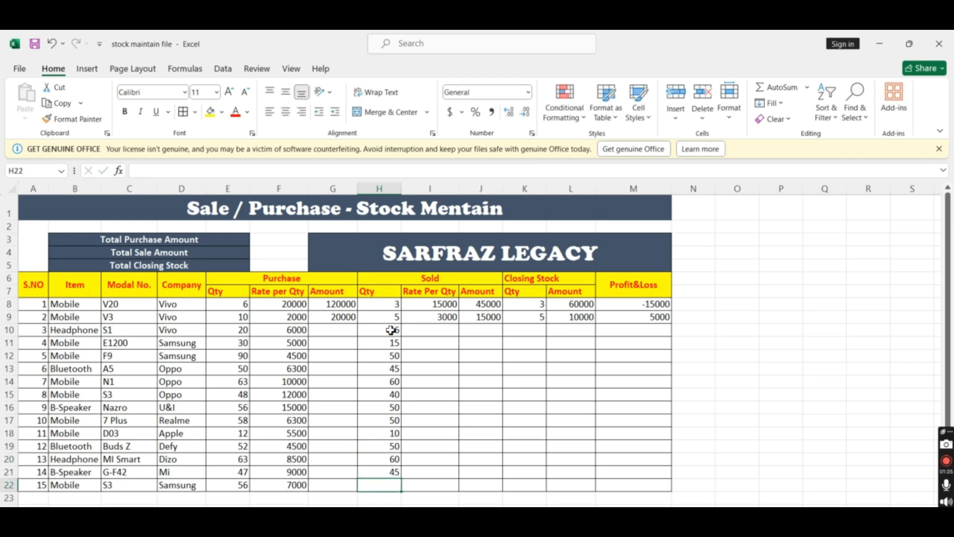
type("35")
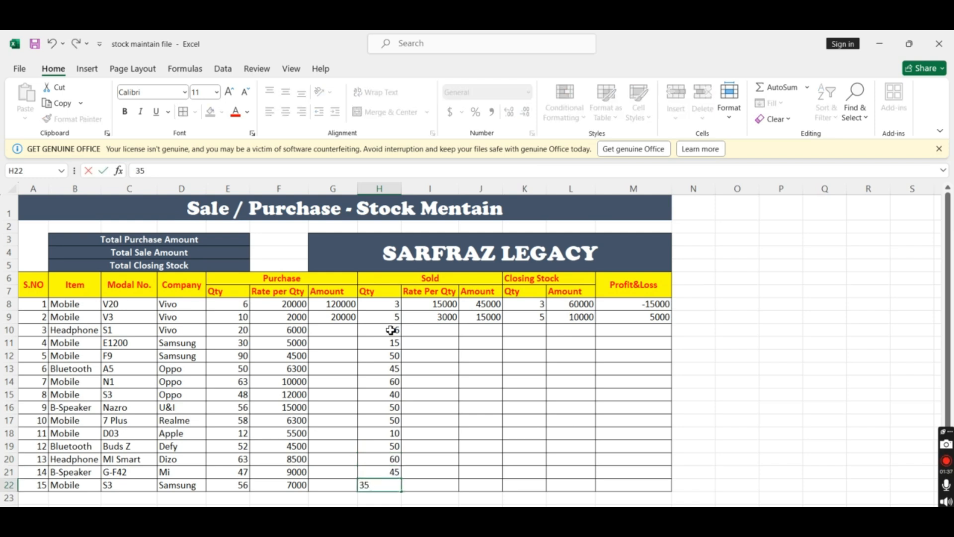
left_click(565, 406)
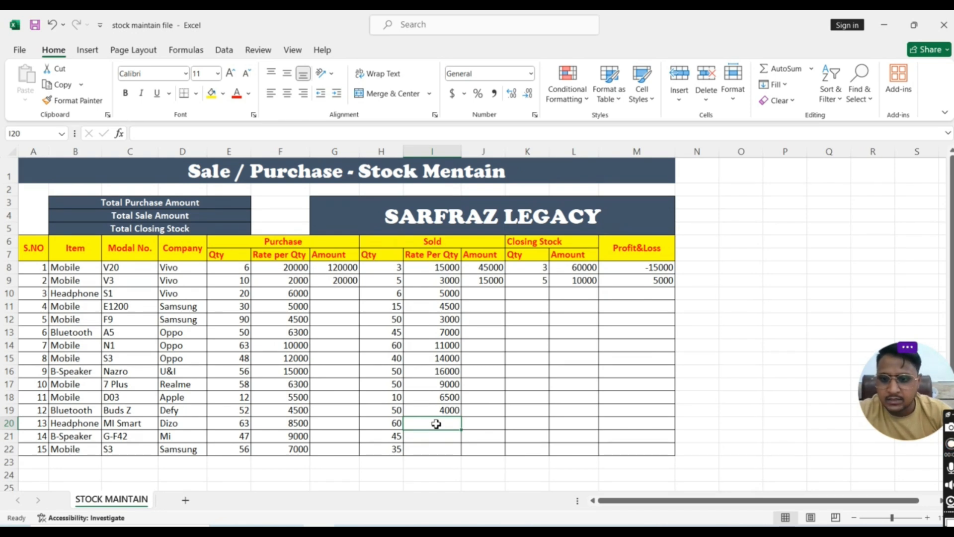
Enter the sold rates 10000, 12000 and 8500 in I20:I22 for items 13 to 15
type("10000")
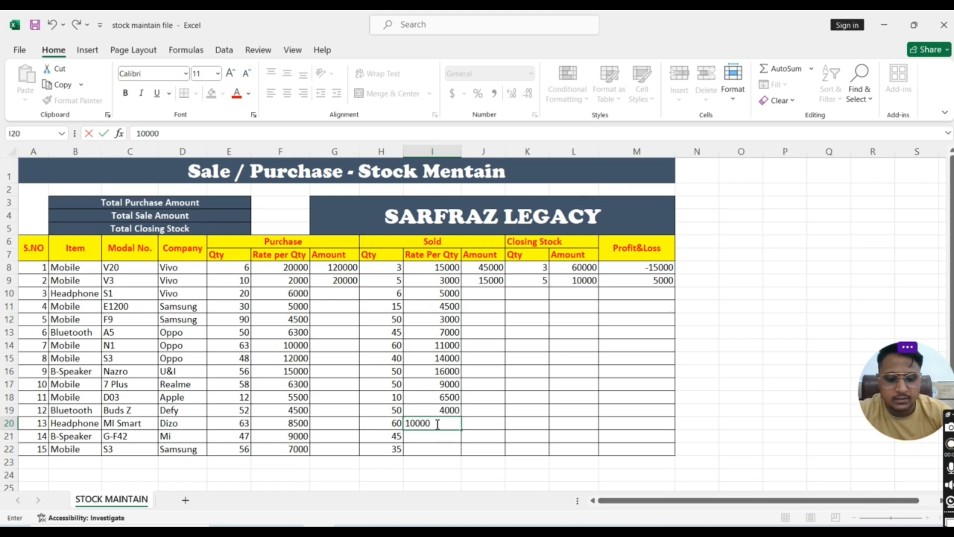
key("Return")
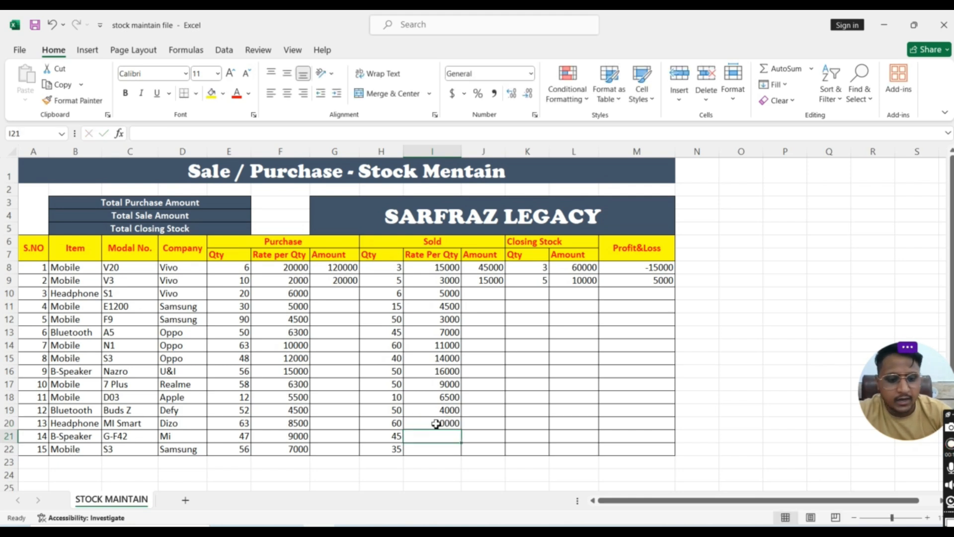
type("1000")
key("ctrl+Return")
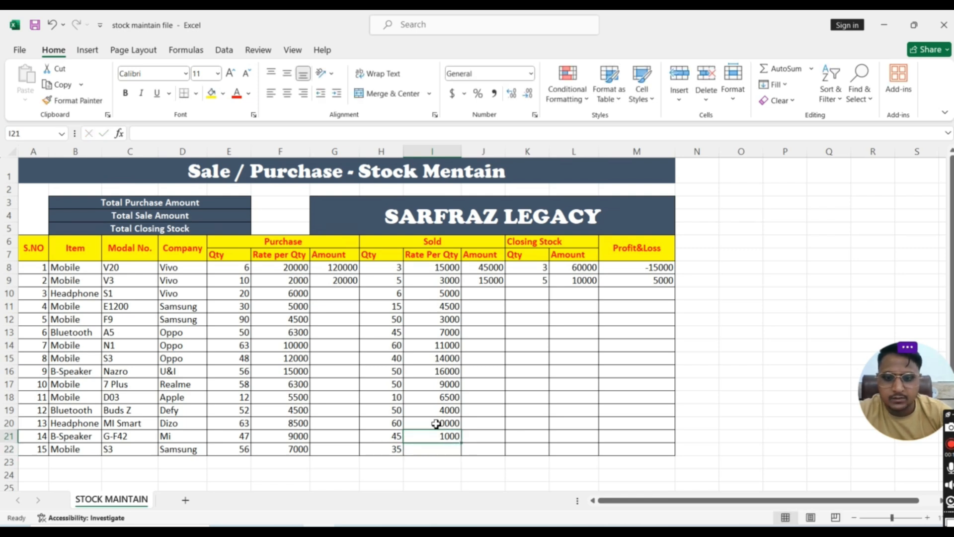
type("12000")
key("Return")
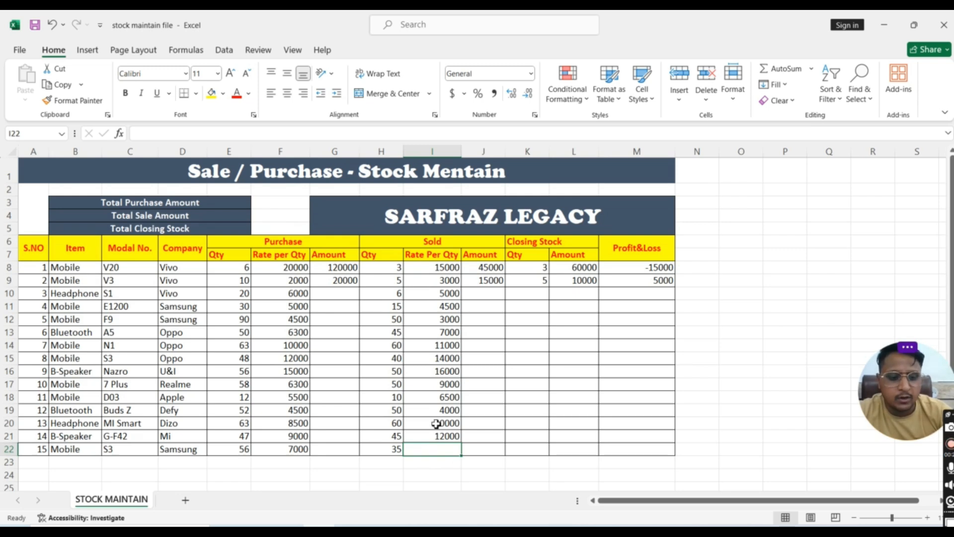
type("8500")
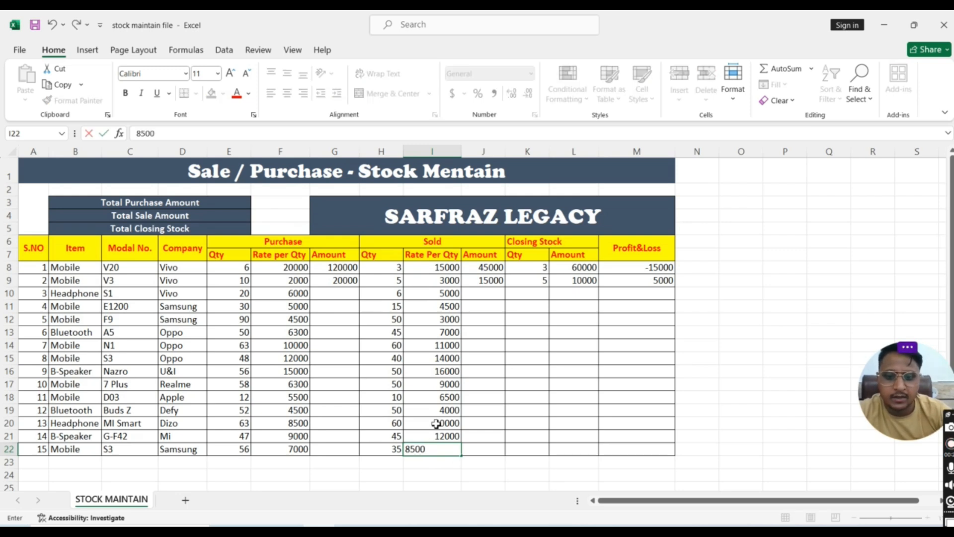
left_click(540, 386)
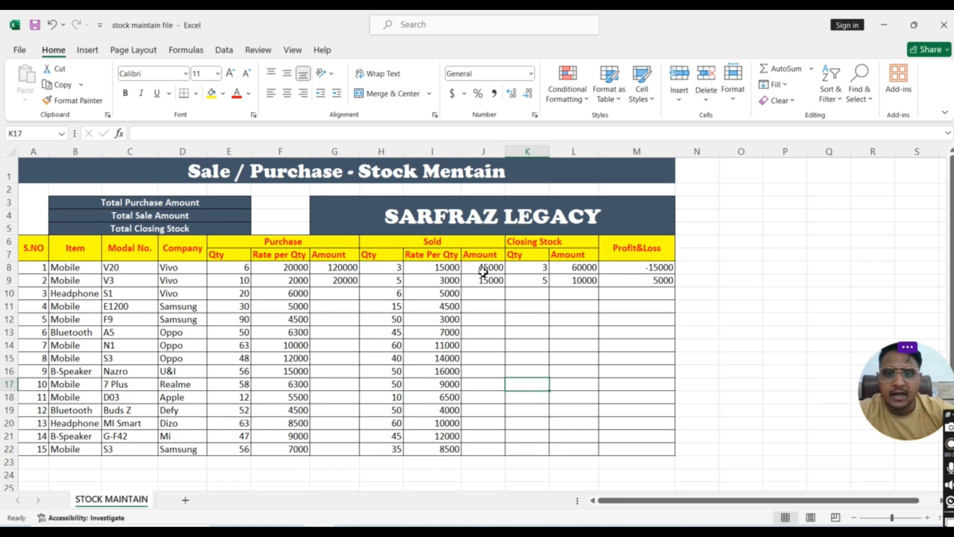
Fill the purchase amount, sold amount, closing stock quantity and closing stock amount formulas in columns G, J, K and L down to row 22
left_click_drag(331, 269, 362, 453)
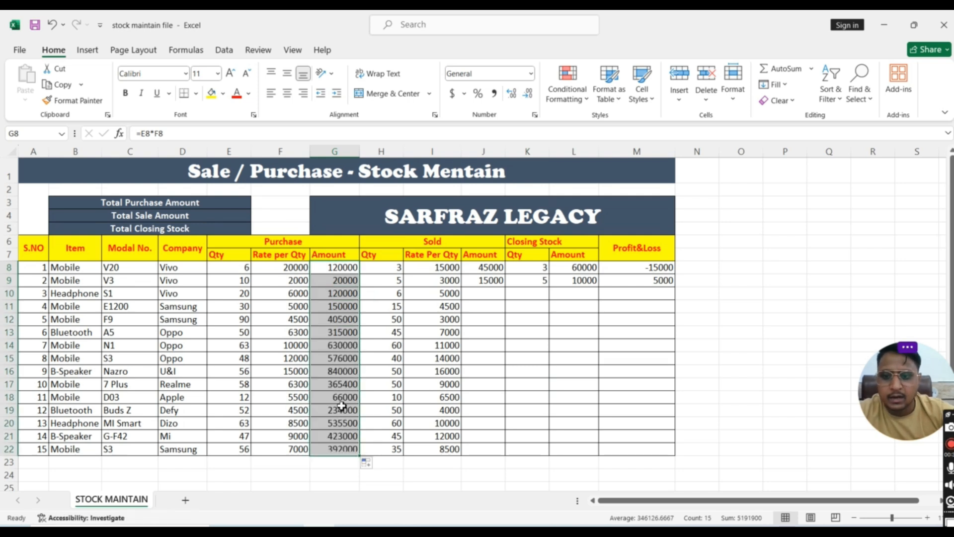
left_click_drag(487, 268, 502, 454)
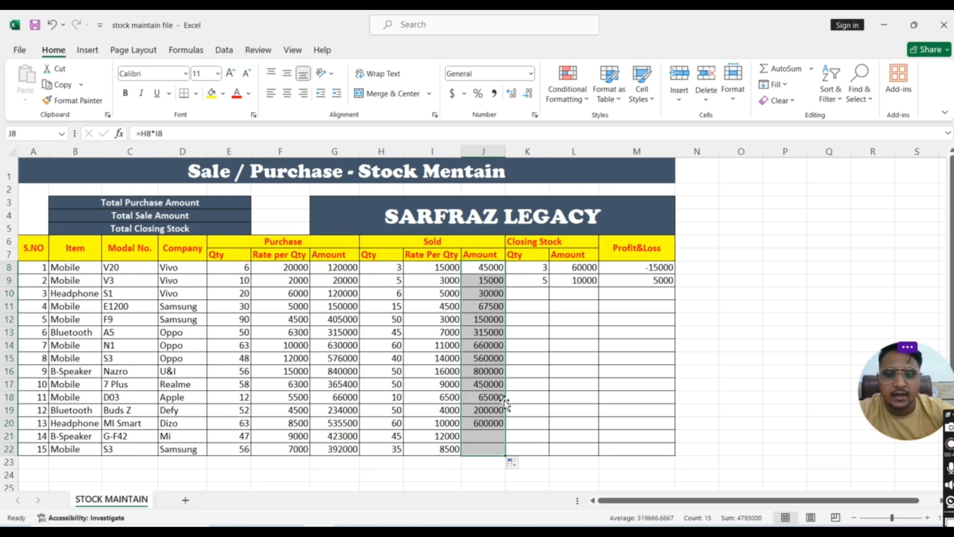
left_click_drag(530, 271, 551, 452)
left_click_drag(580, 269, 592, 455)
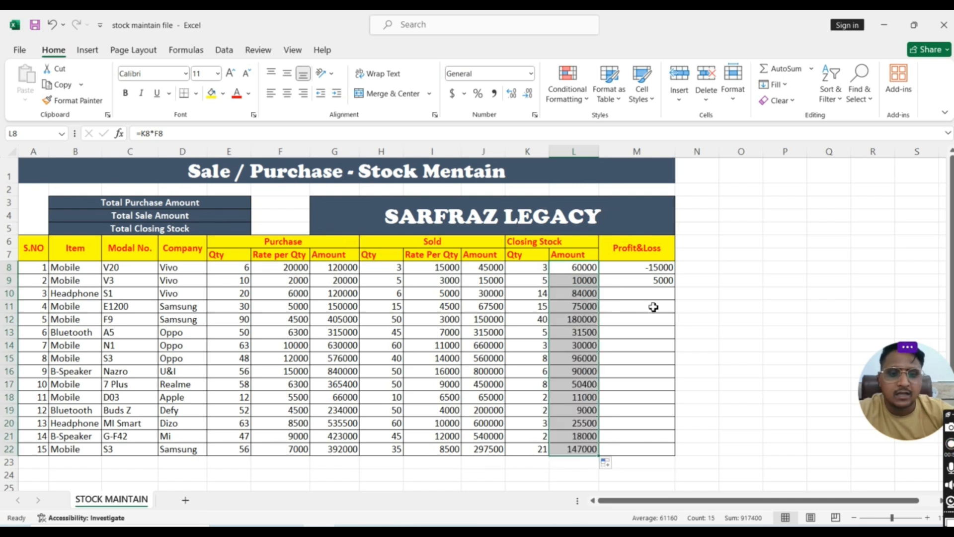
Fill the Profit&Loss formulas from M8:M9 down to M22 for all remaining items
left_click_drag(645, 270, 649, 282)
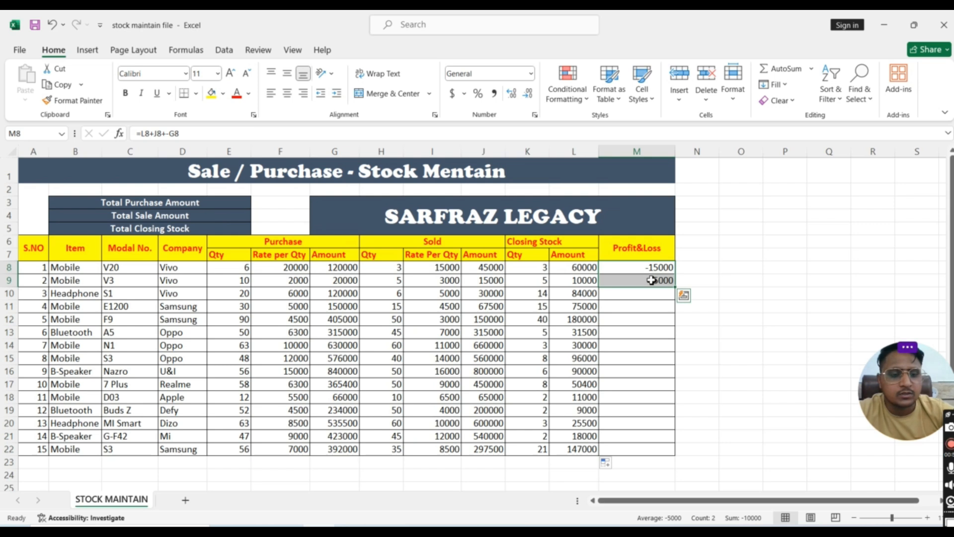
left_click_drag(675, 289, 677, 453)
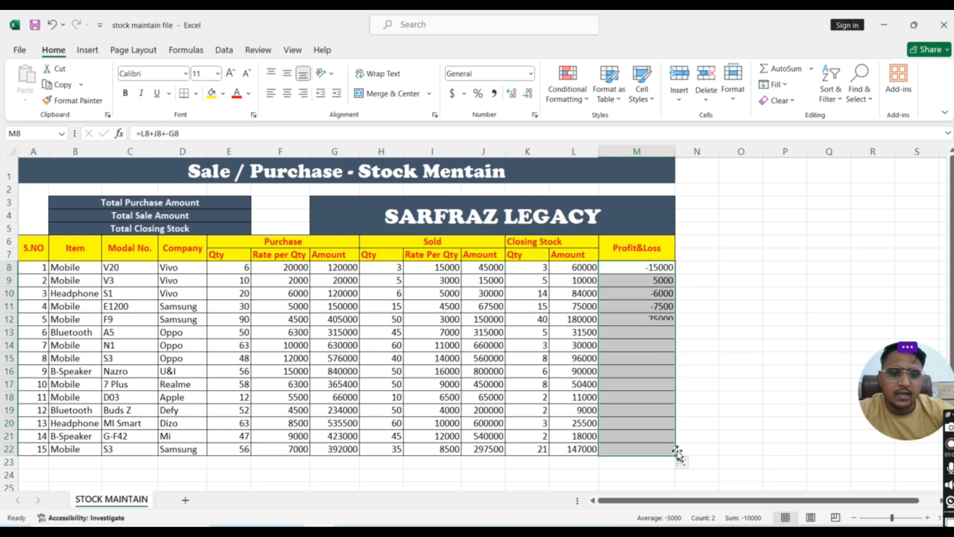
left_click(718, 397)
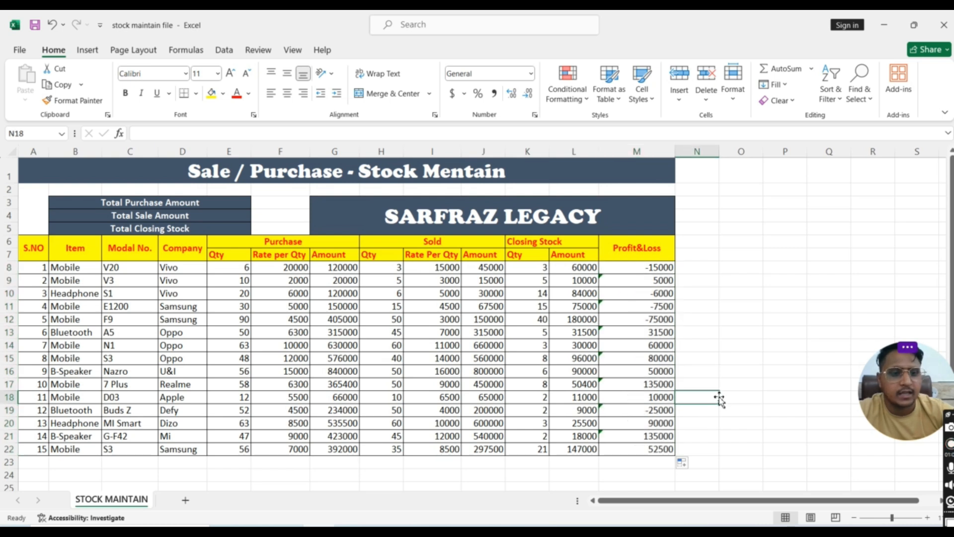